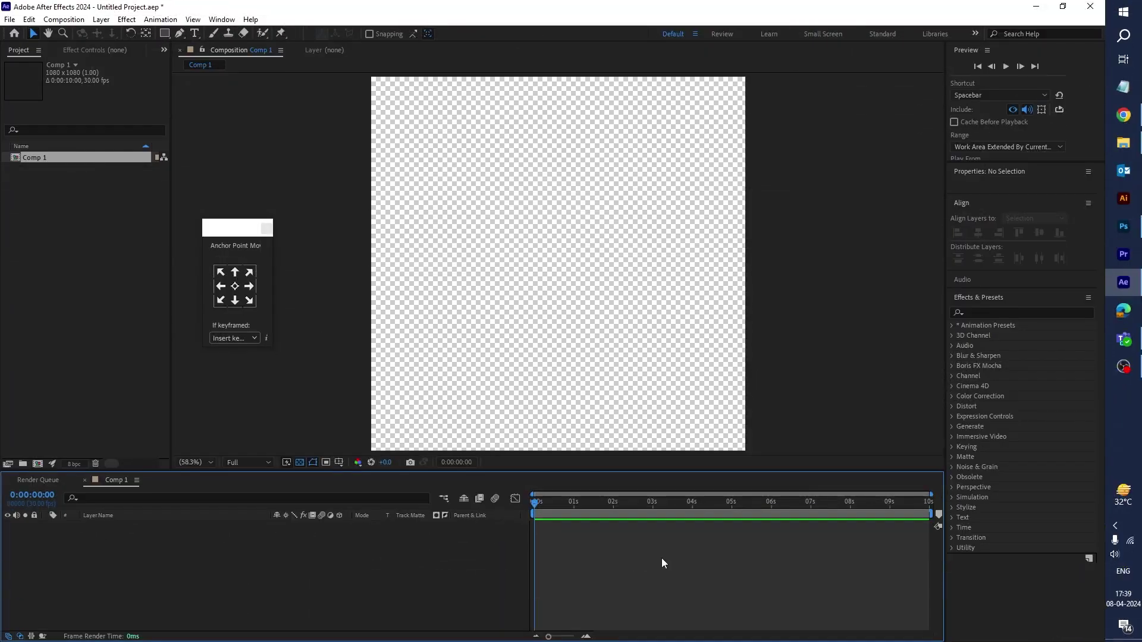
- Import preview (4).webp into the project
{"action": "double_click", "coordinate": [95, 256]}
{"action": "left_click", "coordinate": [215, 153]}
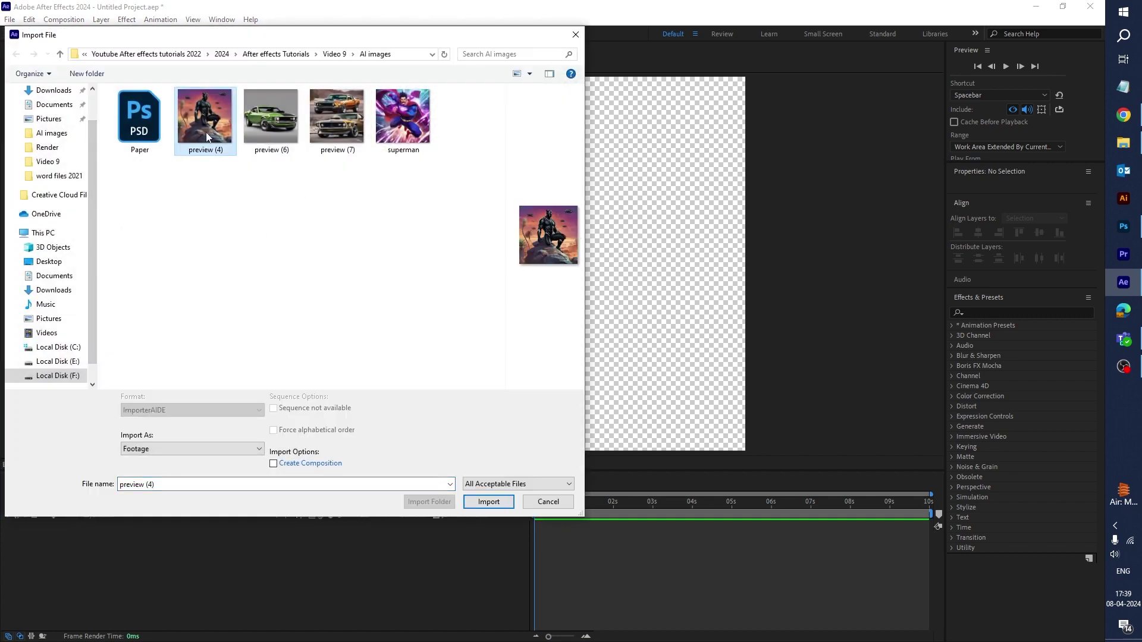
{"action": "left_click", "coordinate": [484, 502]}
- Add preview (4).webp to Comp 1 and scale it to 109% to fill the frame
{"action": "left_click_drag", "start_coordinate": [43, 169], "coordinate": [135, 559]}
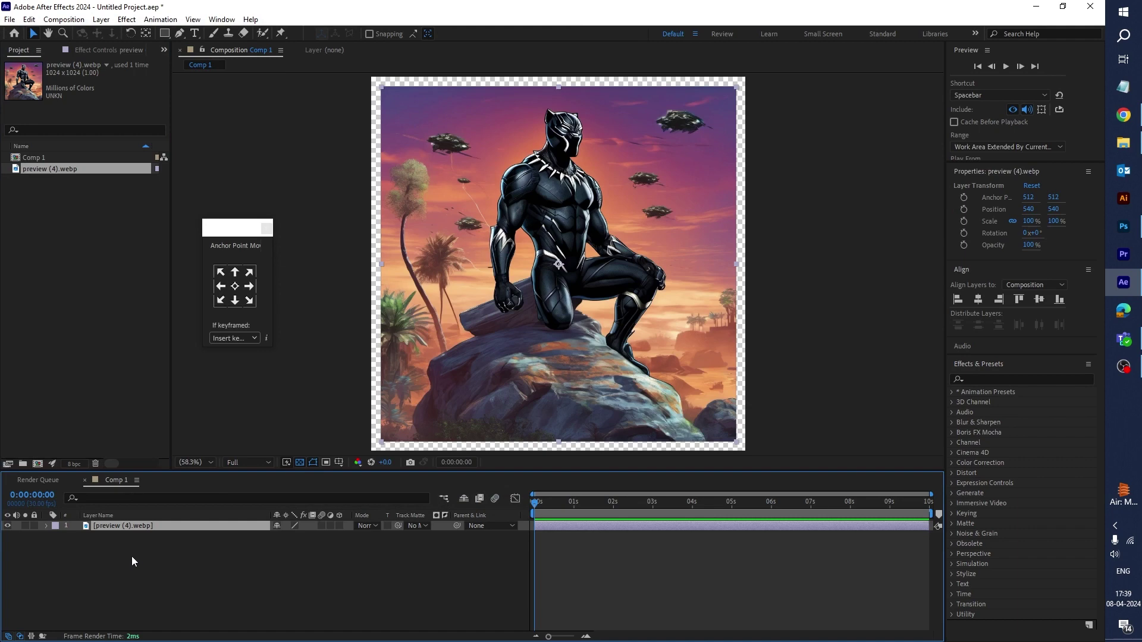
{"action": "key", "text": "s"}
{"action": "left_click_drag", "start_coordinate": [287, 536], "coordinate": [292, 535]}
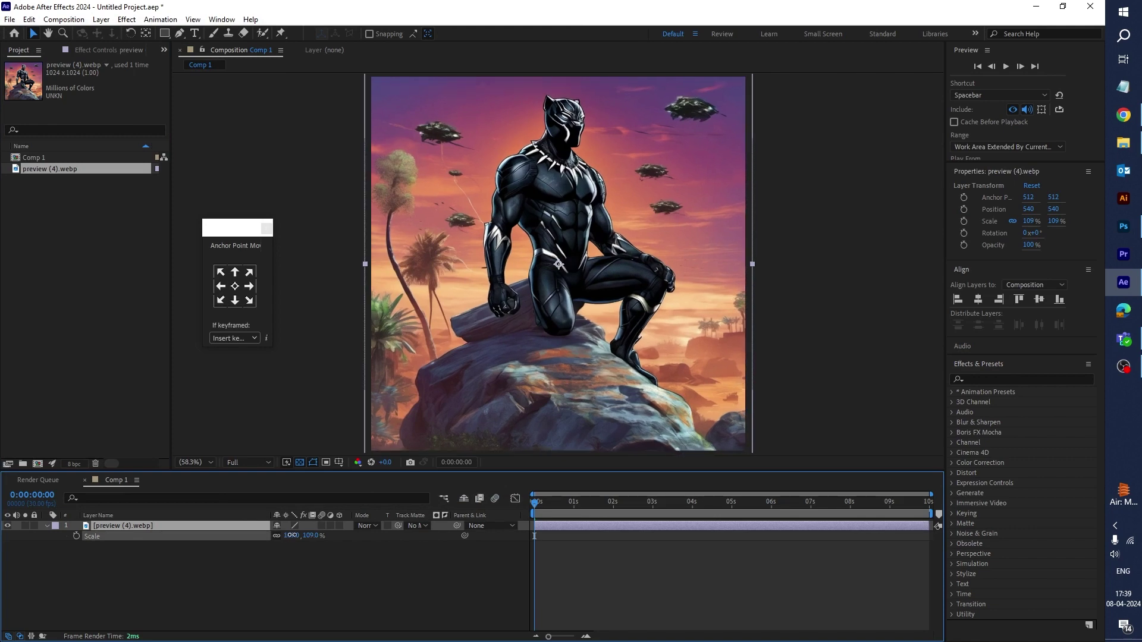
{"action": "left_click", "coordinate": [283, 597]}
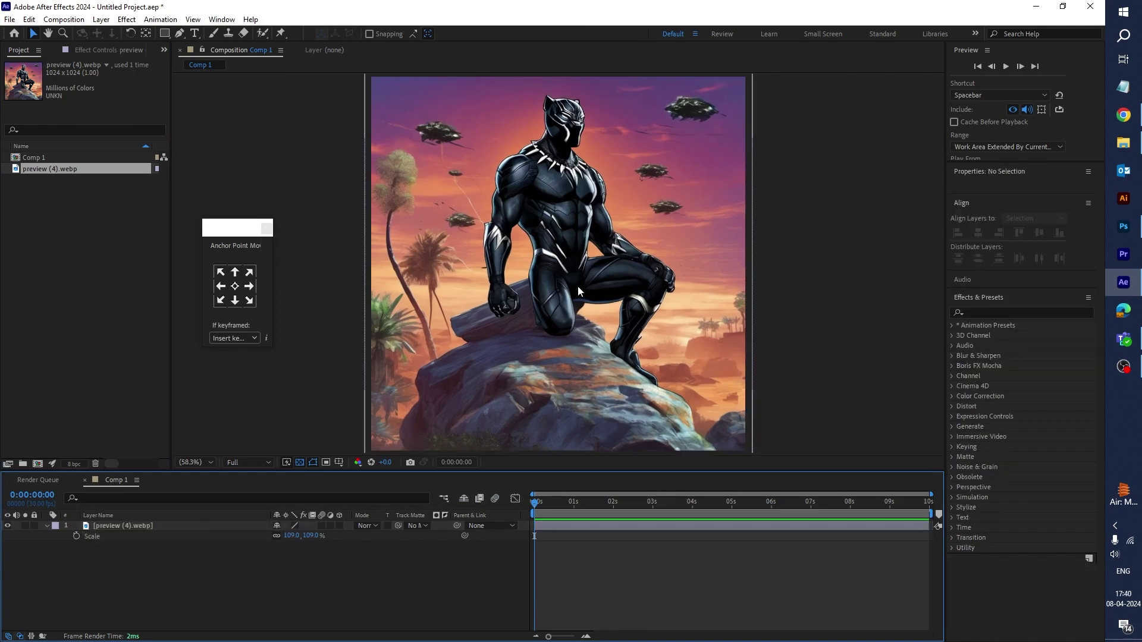
- Review the Paper rip_1 torn-paper document in Photoshop, then return to After Effects
{"action": "left_click", "coordinate": [1124, 226]}
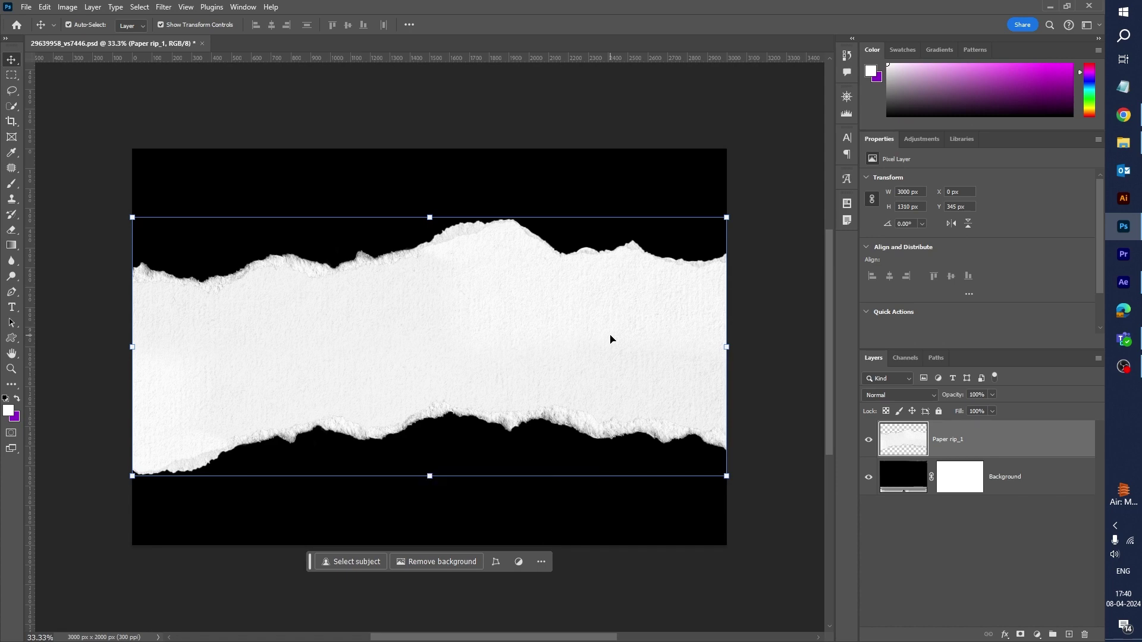
{"action": "left_click", "coordinate": [1123, 282]}
- Import Paper.psd as a composition with retained layer sizes
{"action": "double_click", "coordinate": [93, 245]}
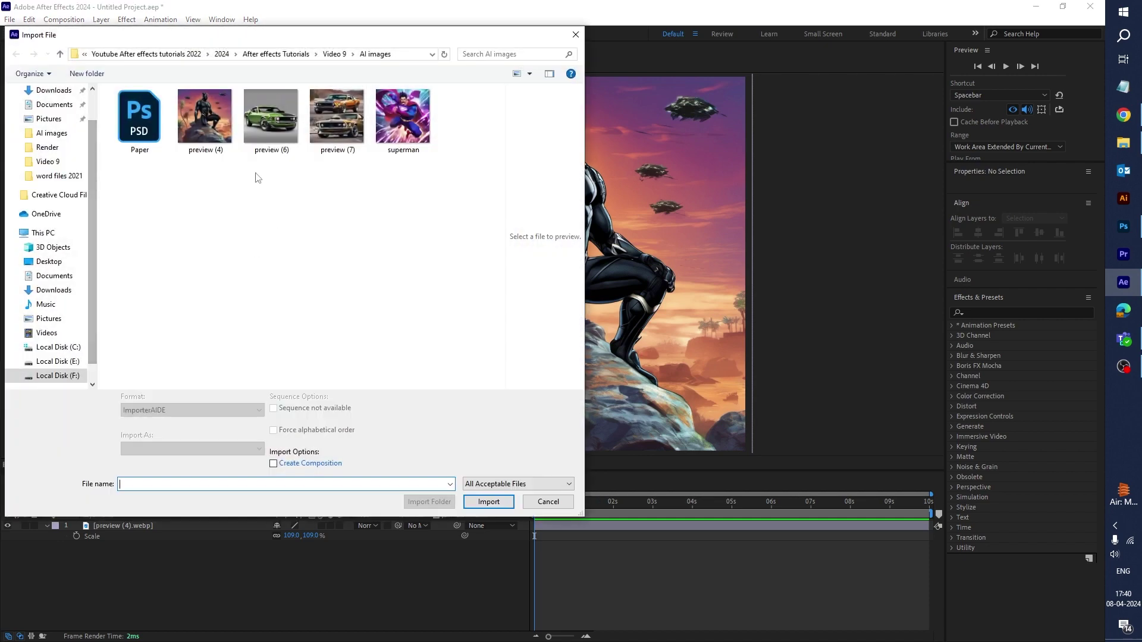
{"action": "left_click", "coordinate": [142, 131]}
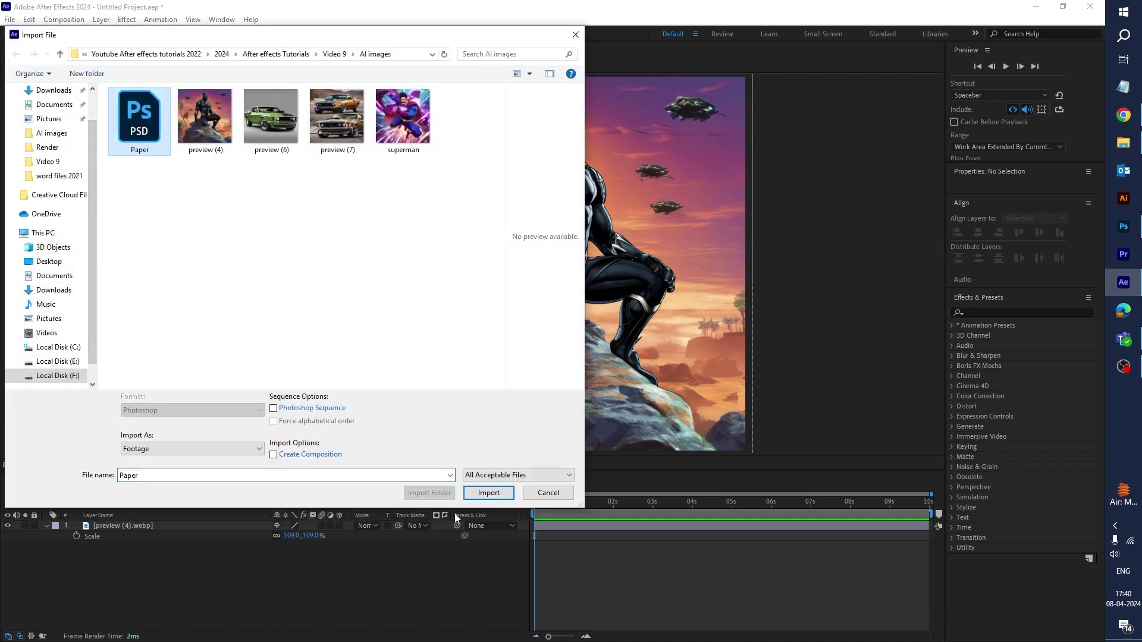
{"action": "left_click", "coordinate": [491, 493]}
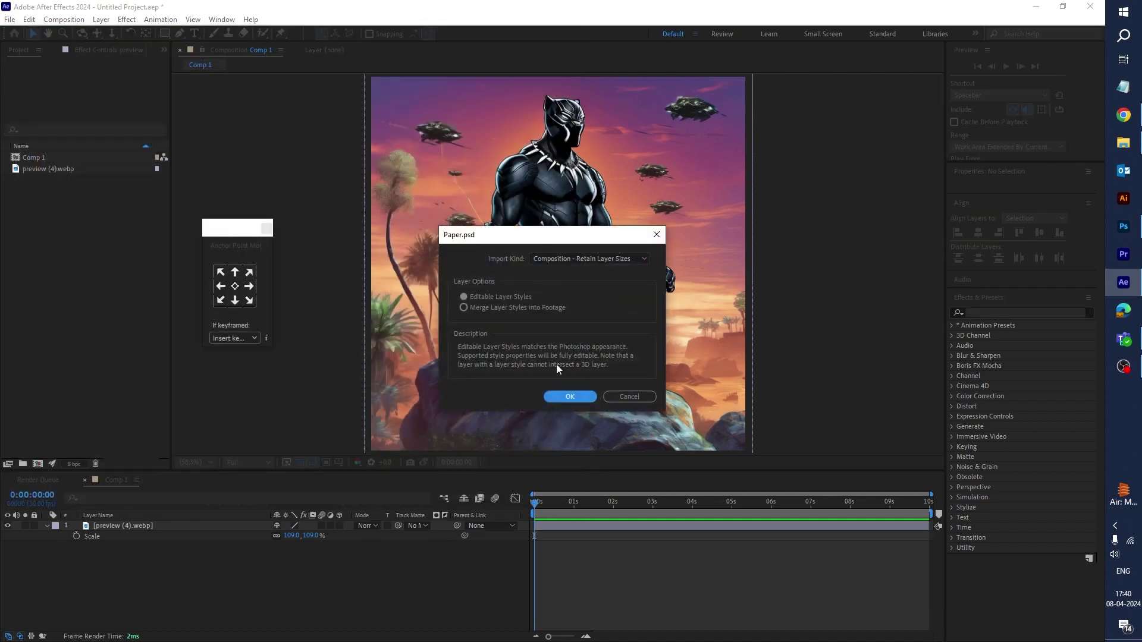
{"action": "left_click", "coordinate": [565, 397]}
- Place the Paper comp above the image in Comp 1 and shrink it to 39%
{"action": "left_click_drag", "start_coordinate": [37, 172], "coordinate": [122, 523]}
{"action": "key", "text": "comma"}
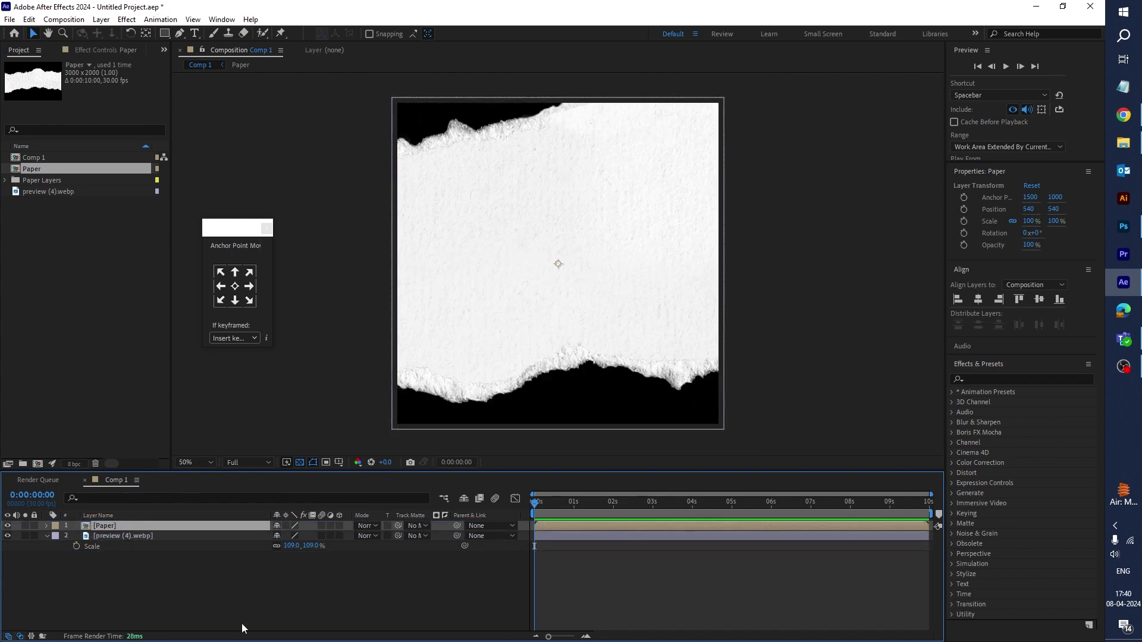
{"action": "key", "text": "s"}
{"action": "left_click_drag", "start_coordinate": [292, 536], "coordinate": [262, 545]}
- Hide the black Background layer inside the Paper comp and return to Comp 1
{"action": "double_click", "coordinate": [558, 526]}
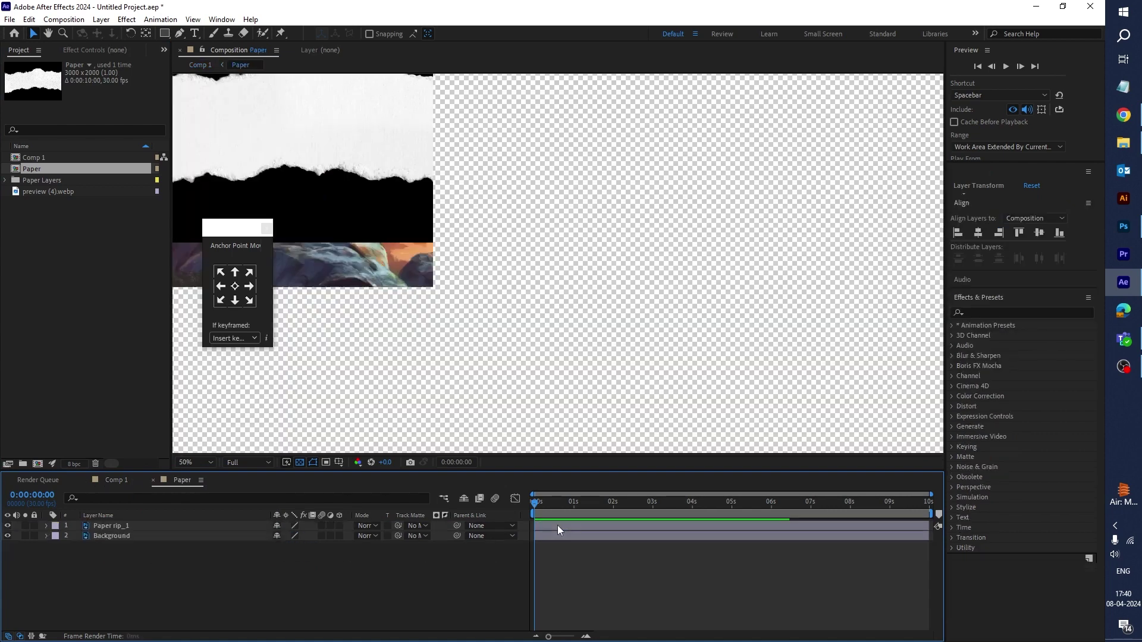
{"action": "scroll", "coordinate": [505, 319], "scroll_direction": "down", "scroll_amount": 2}
{"action": "left_click", "coordinate": [138, 536]}
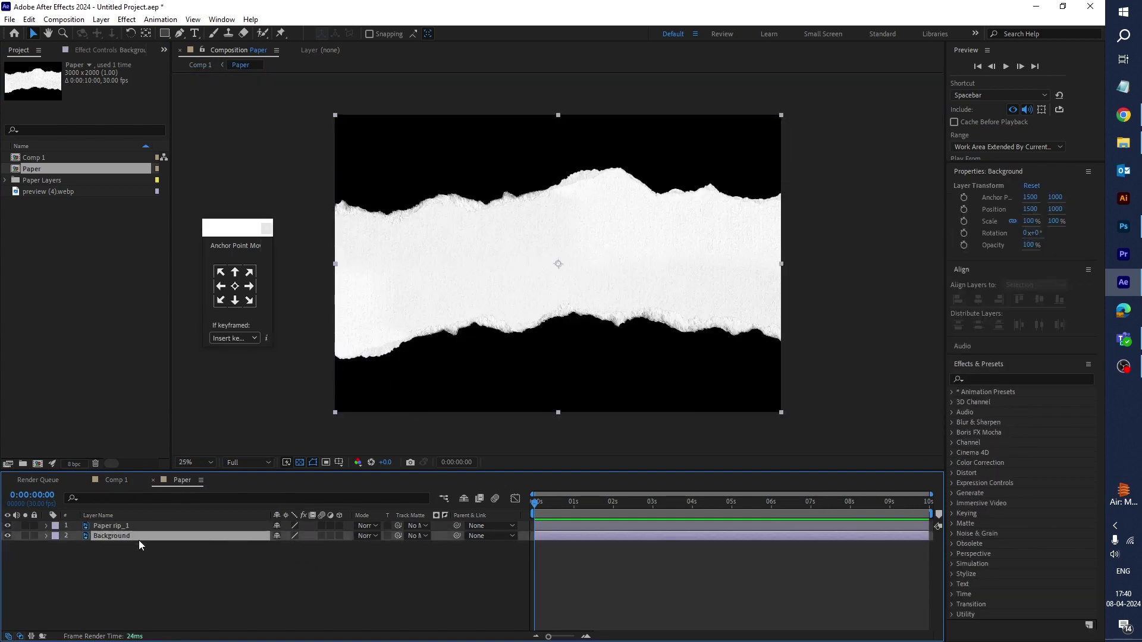
{"action": "left_click", "coordinate": [8, 536]}
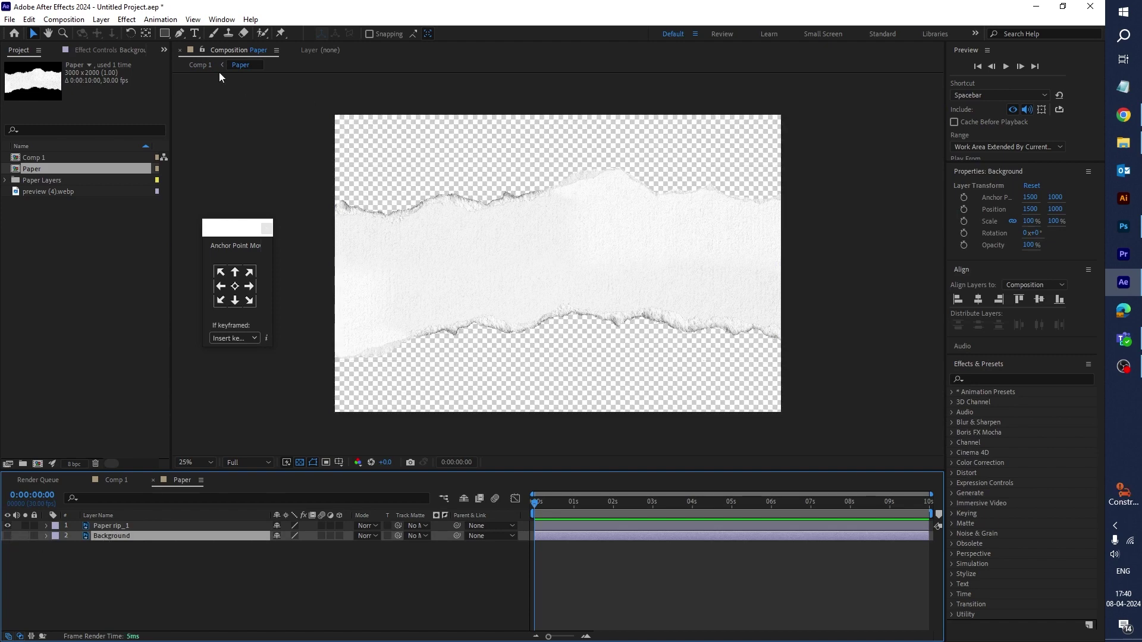
{"action": "left_click", "coordinate": [201, 66]}
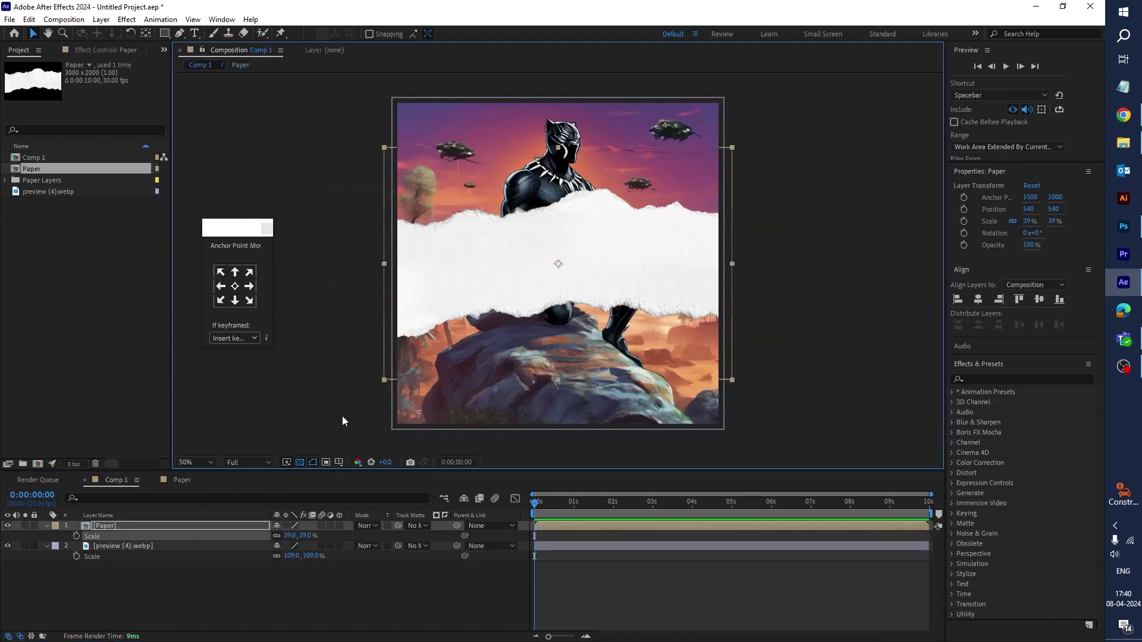
- Move the paper strip lower to 540, 782, duplicate it and name the copy Paper 1
{"action": "left_click_drag", "start_coordinate": [558, 265], "coordinate": [566, 337]}
{"action": "left_click", "coordinate": [556, 527]}
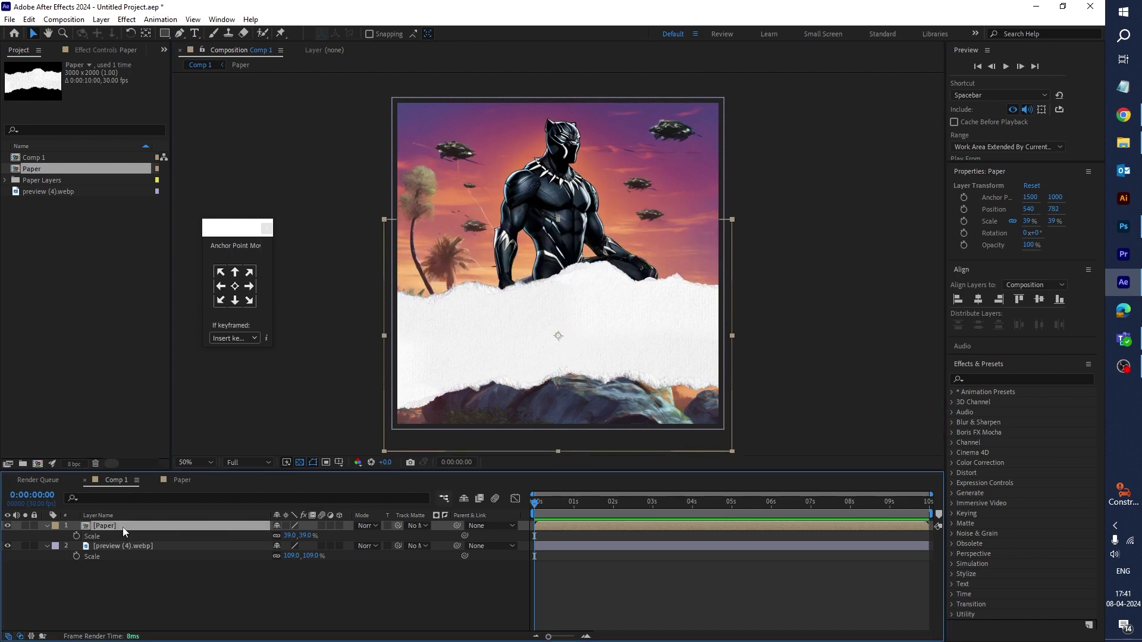
{"action": "key", "text": "ctrl+d"}
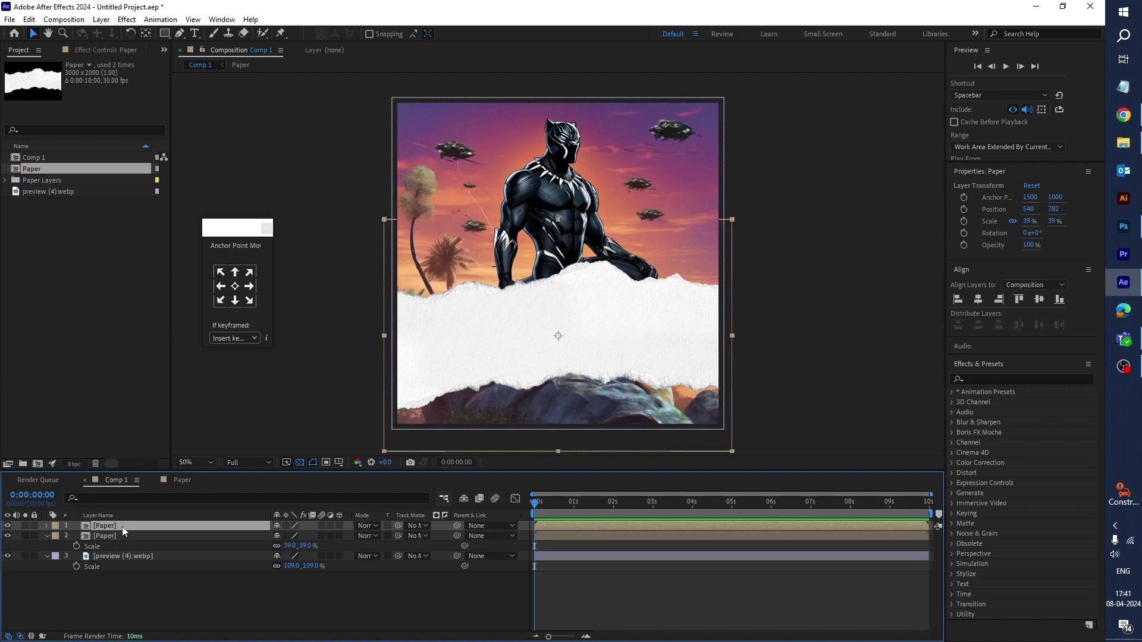
{"action": "key", "text": "Return"}
{"action": "type", "text": "Paper"}
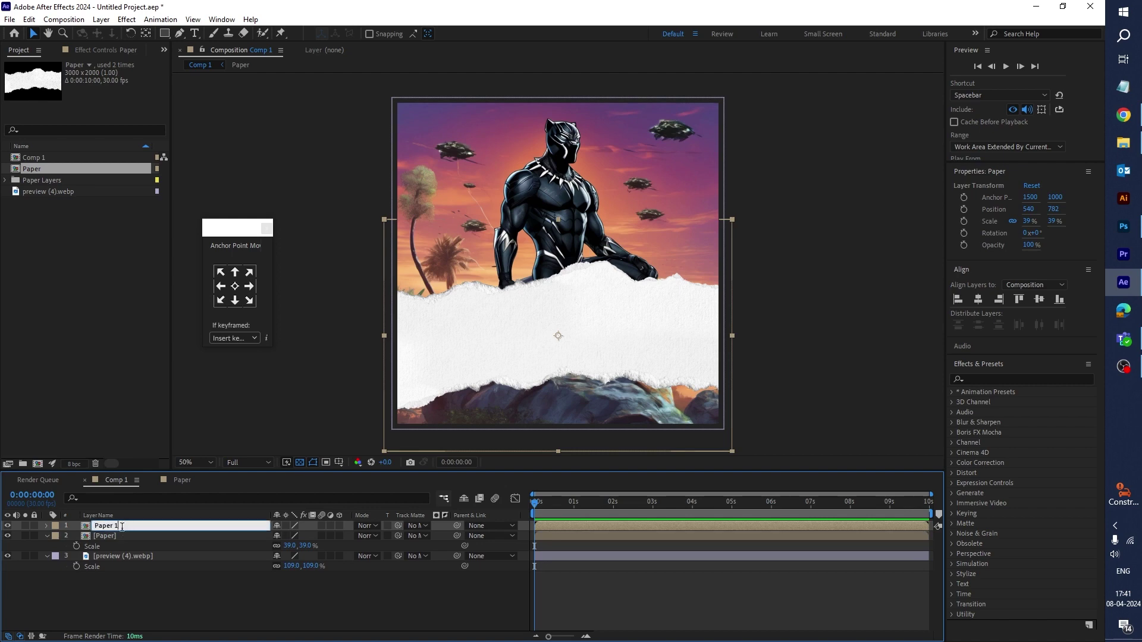
{"action": "key", "text": "Return"}
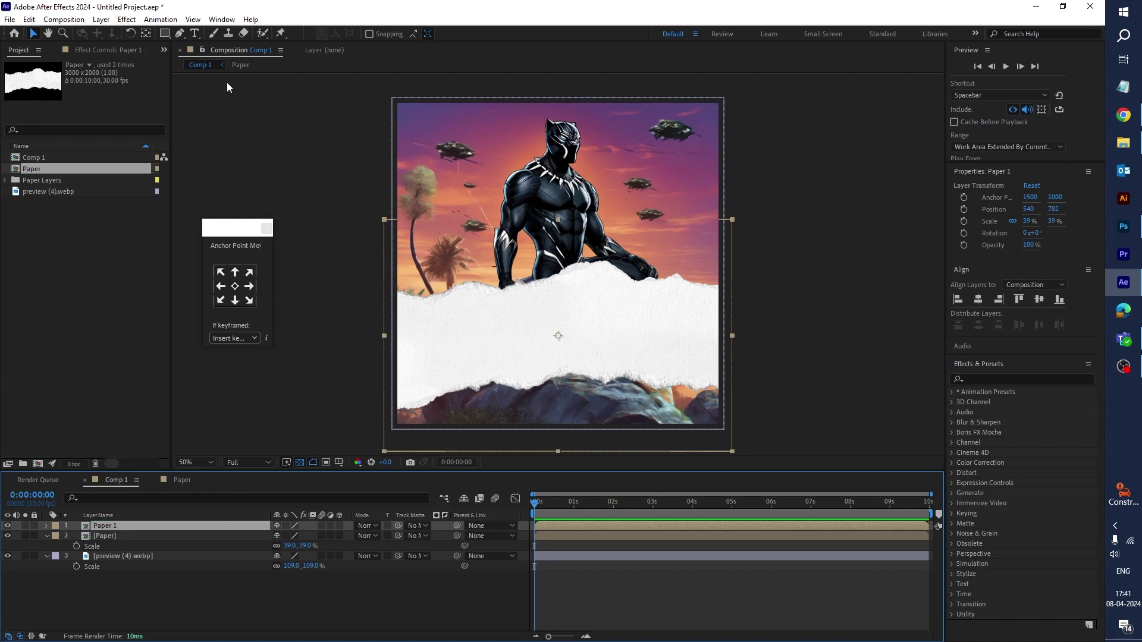
{"action": "left_click", "coordinate": [103, 20]}
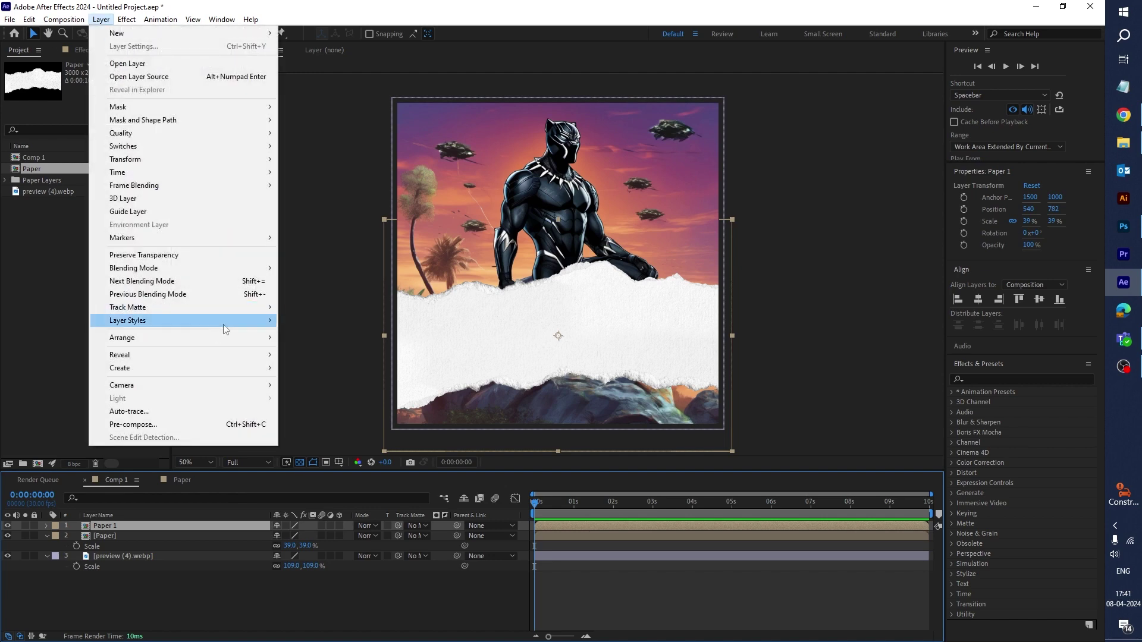
- Give Paper 1 a light grey (CBCBCB) Color Overlay layer style
{"action": "mouse_move", "coordinate": [226, 329]}
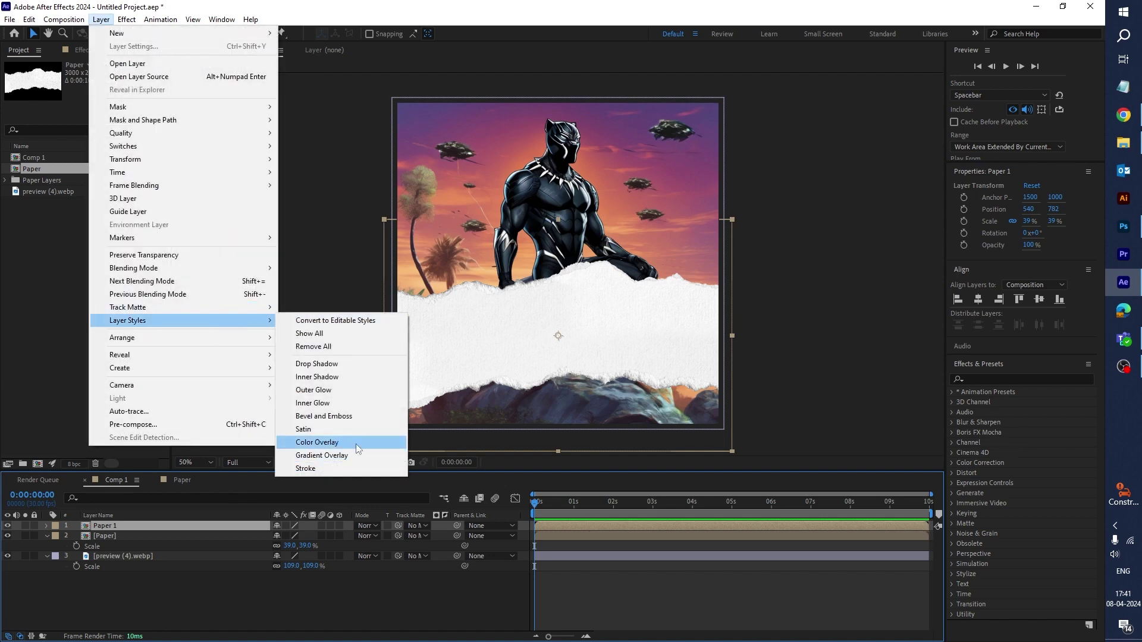
{"action": "left_click", "coordinate": [317, 443]}
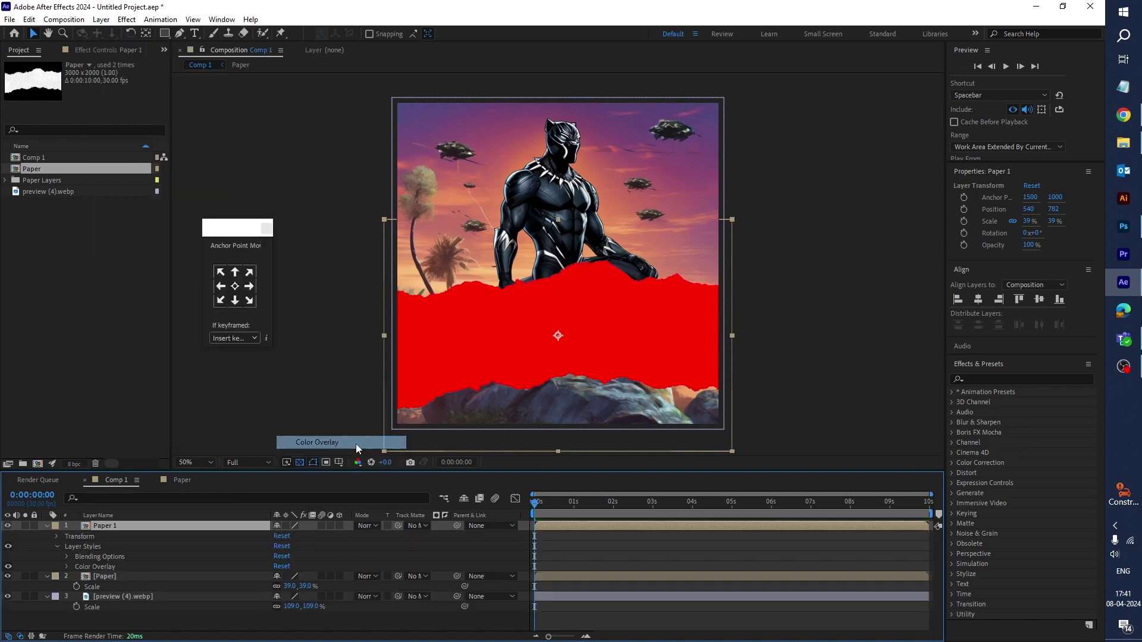
{"action": "left_click", "coordinate": [67, 566]}
{"action": "left_click", "coordinate": [280, 586]}
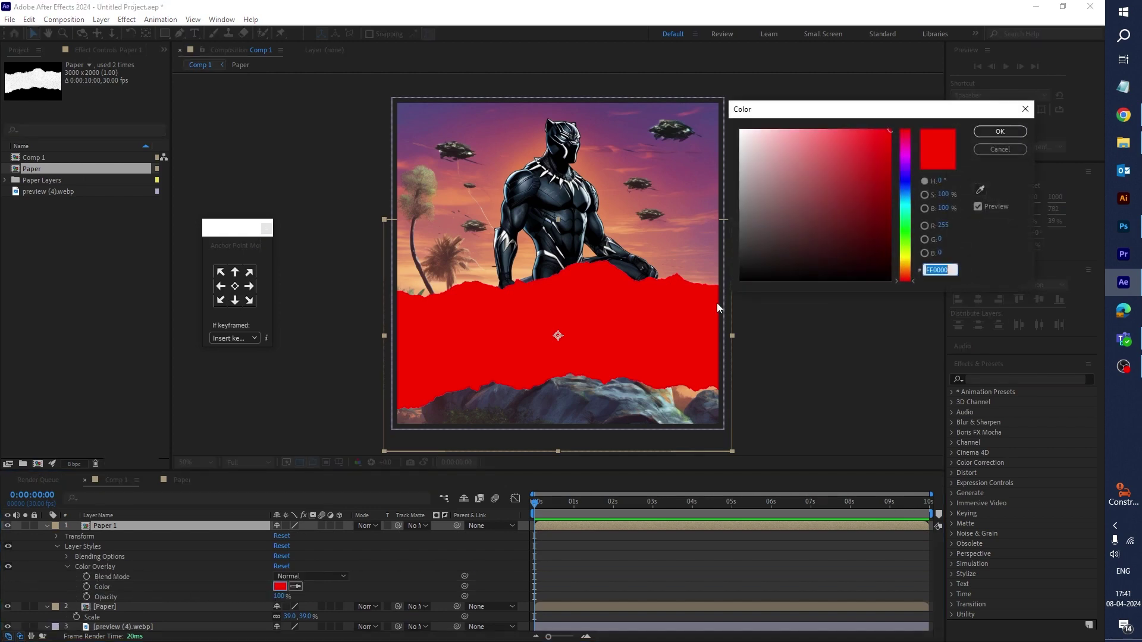
{"action": "left_click_drag", "start_coordinate": [743, 140], "coordinate": [734, 159]}
{"action": "left_click", "coordinate": [1000, 132]}
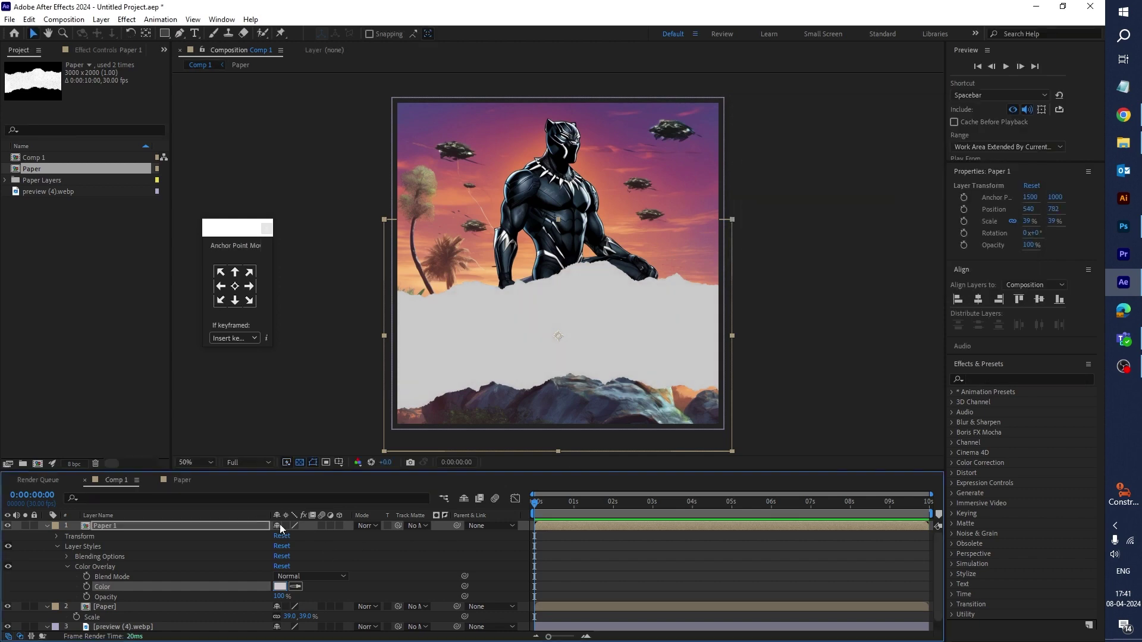
{"action": "left_click_drag", "start_coordinate": [232, 471], "coordinate": [232, 418]}
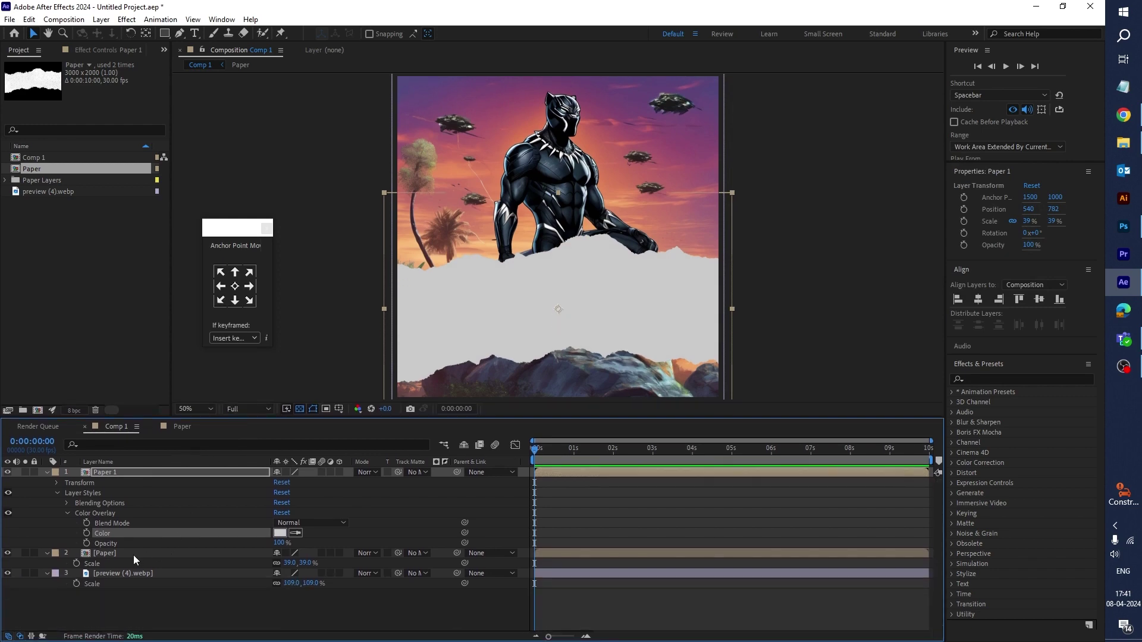
{"action": "left_click", "coordinate": [133, 554]}
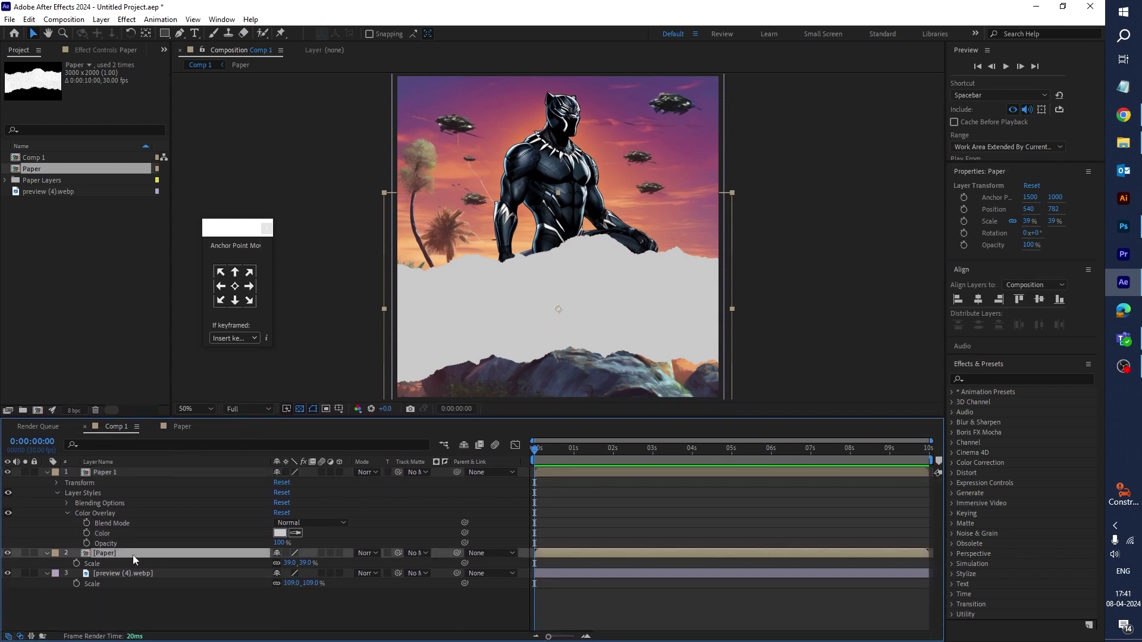
- Enlarge the original Paper layer to 41% and nudge it down slightly
{"action": "left_click", "coordinate": [291, 564]}
{"action": "left_click_drag", "start_coordinate": [291, 564], "coordinate": [297, 567]}
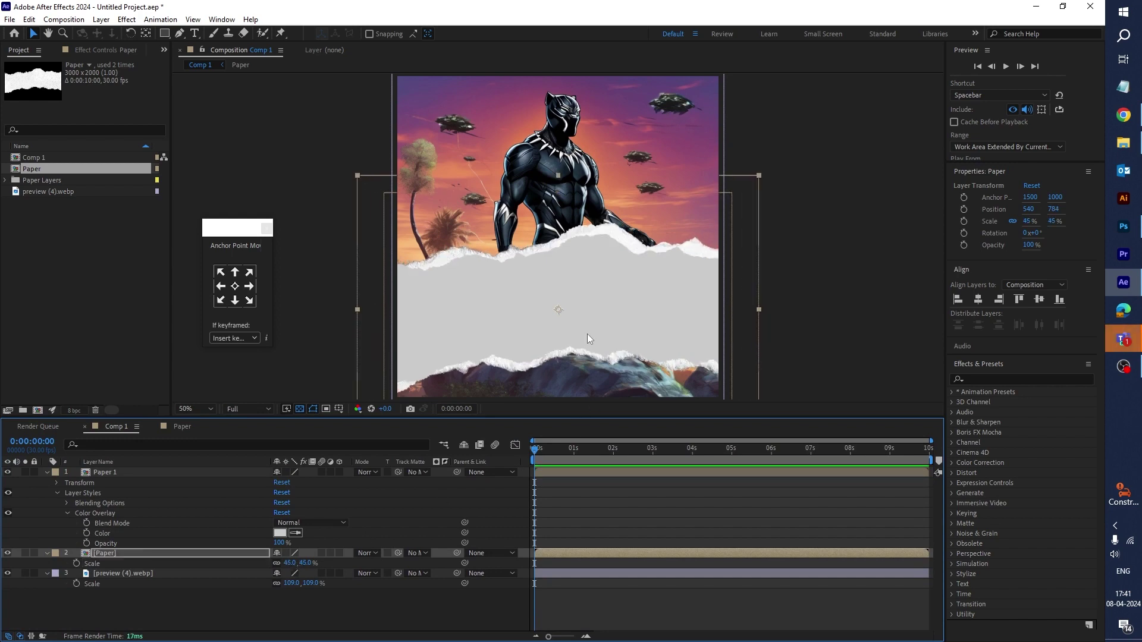
{"action": "key", "text": "Down"}
{"action": "key", "text": "Down"}
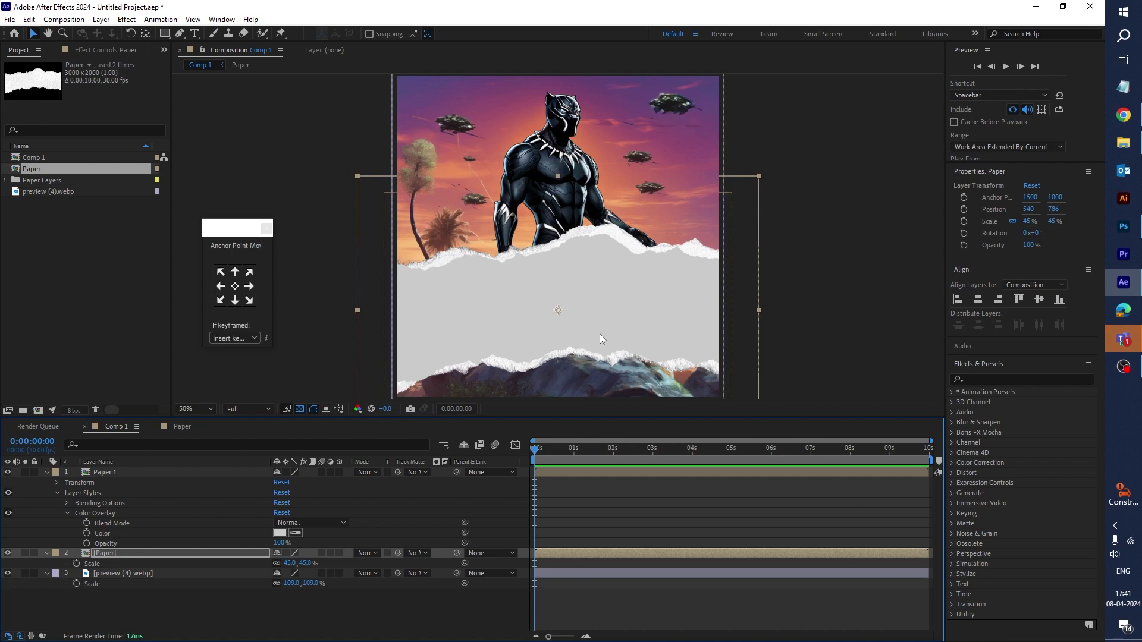
- Lighten the Paper 1 overlay colour to E2E2E2
{"action": "left_click", "coordinate": [575, 472]}
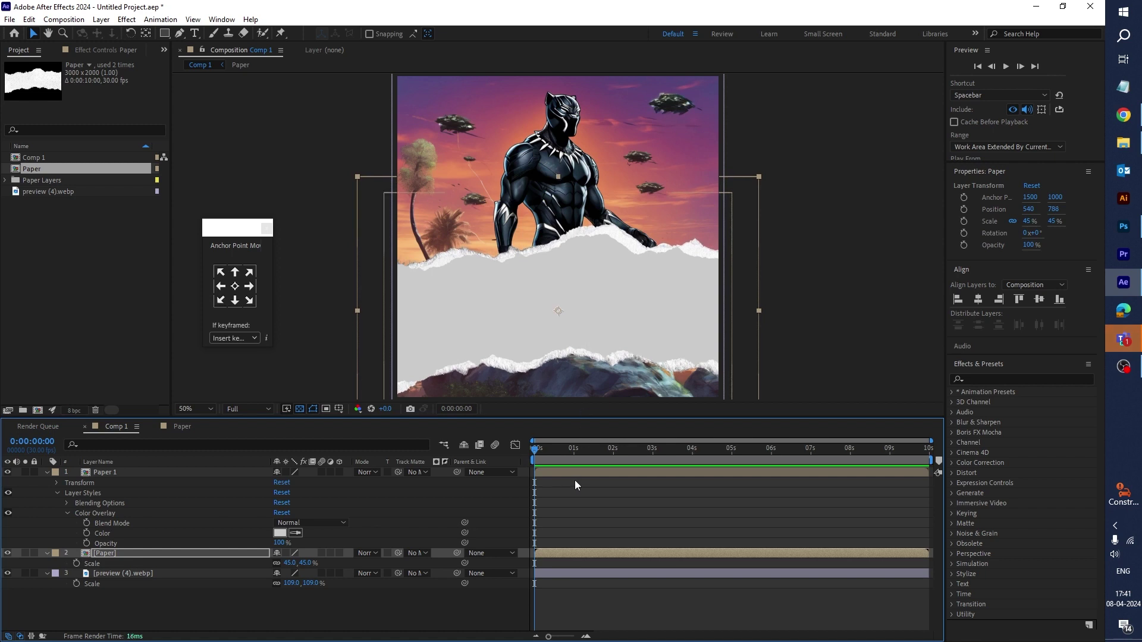
{"action": "left_click", "coordinate": [279, 533]}
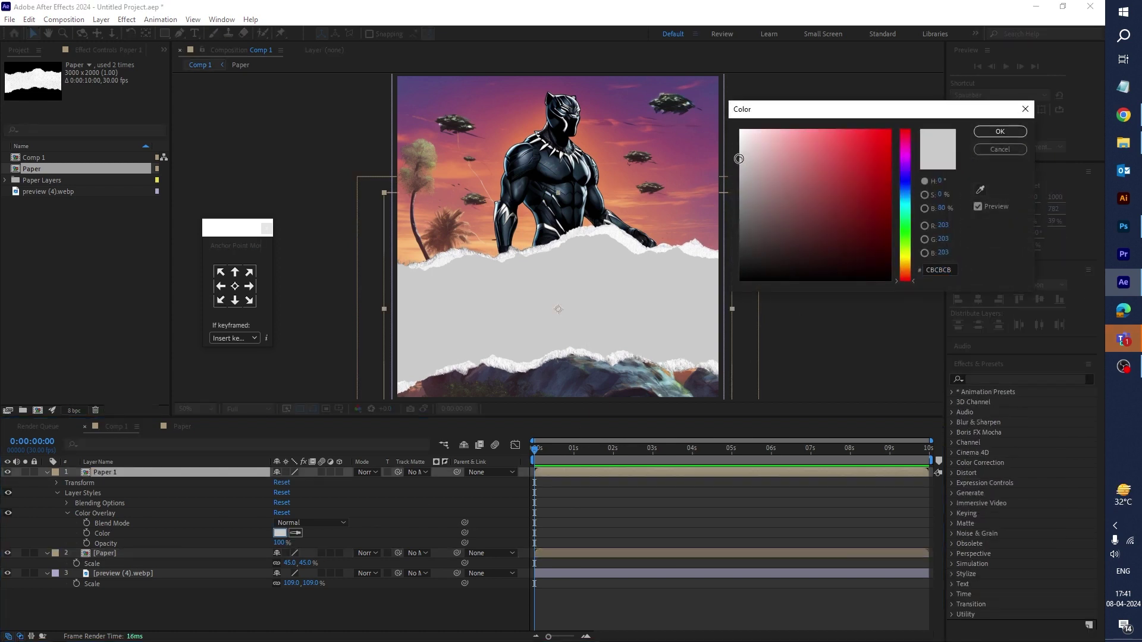
{"action": "left_click_drag", "start_coordinate": [739, 159], "coordinate": [738, 146]}
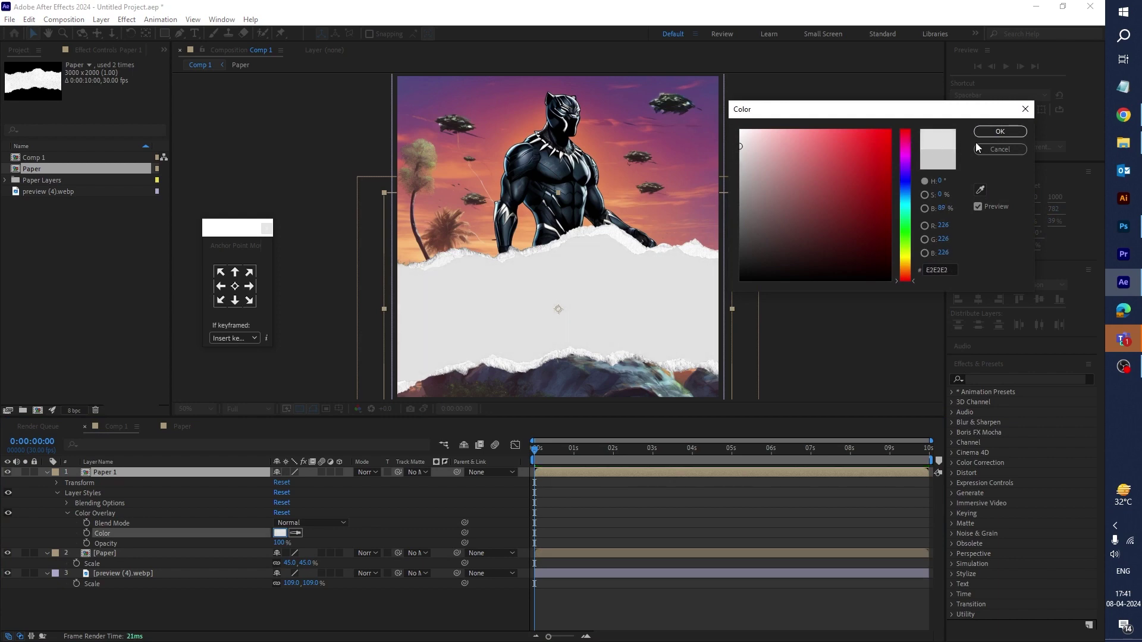
{"action": "left_click", "coordinate": [992, 133]}
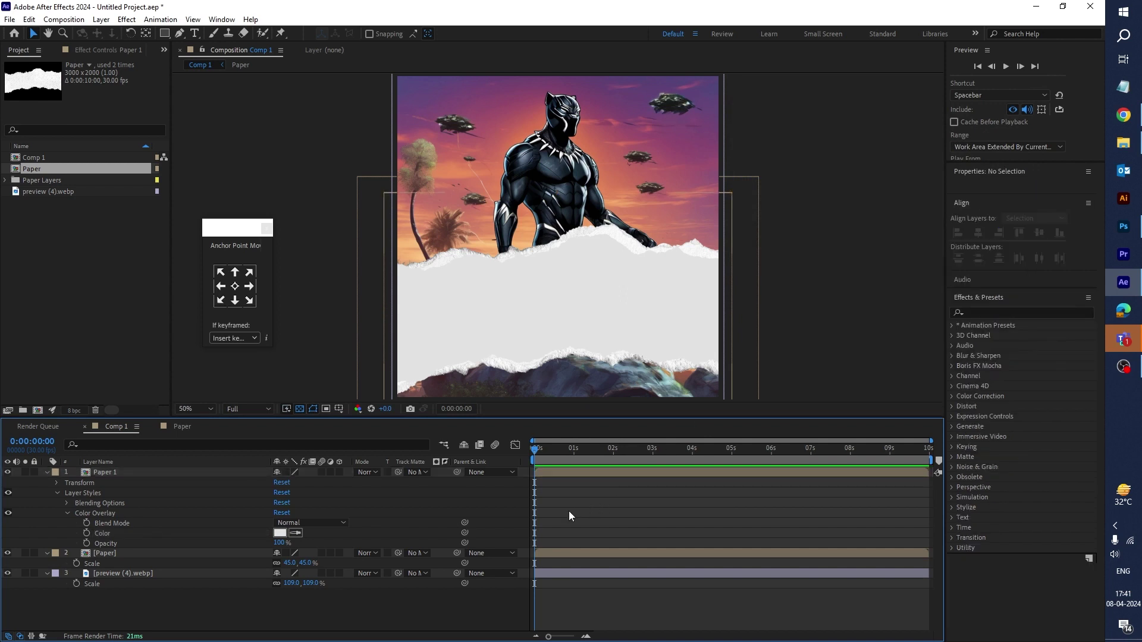
{"action": "key", "text": "ctrl+t"}
- Add an orange 'BLACK PANTHER' paragraph title across the grey paper strip
{"action": "left_click_drag", "start_coordinate": [437, 271], "coordinate": [685, 344]}
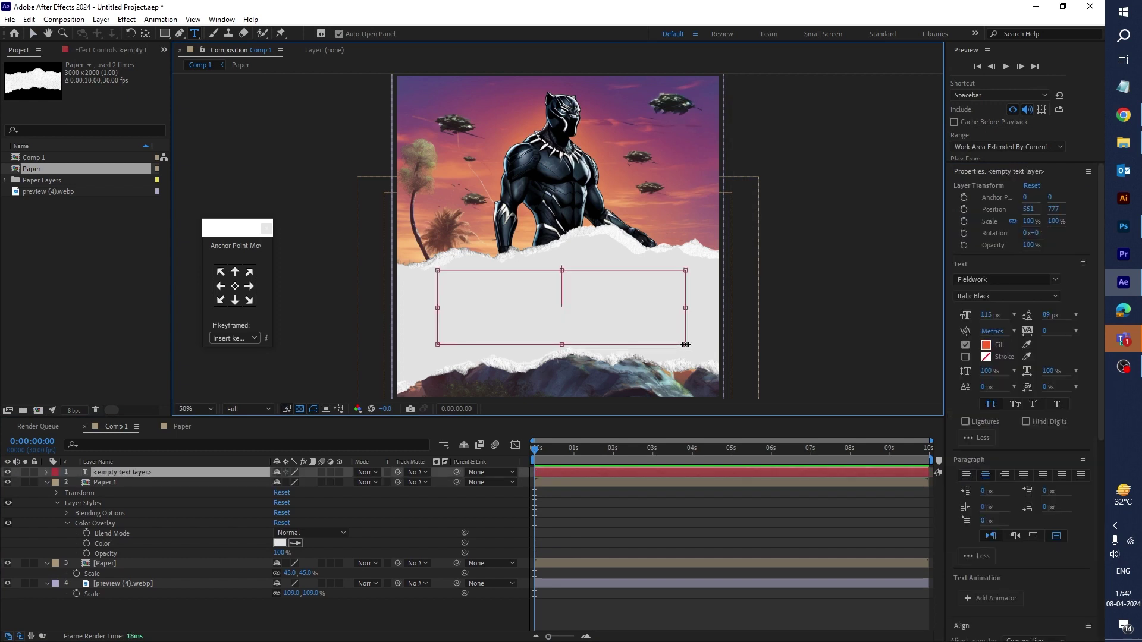
{"action": "type", "text": "black"}
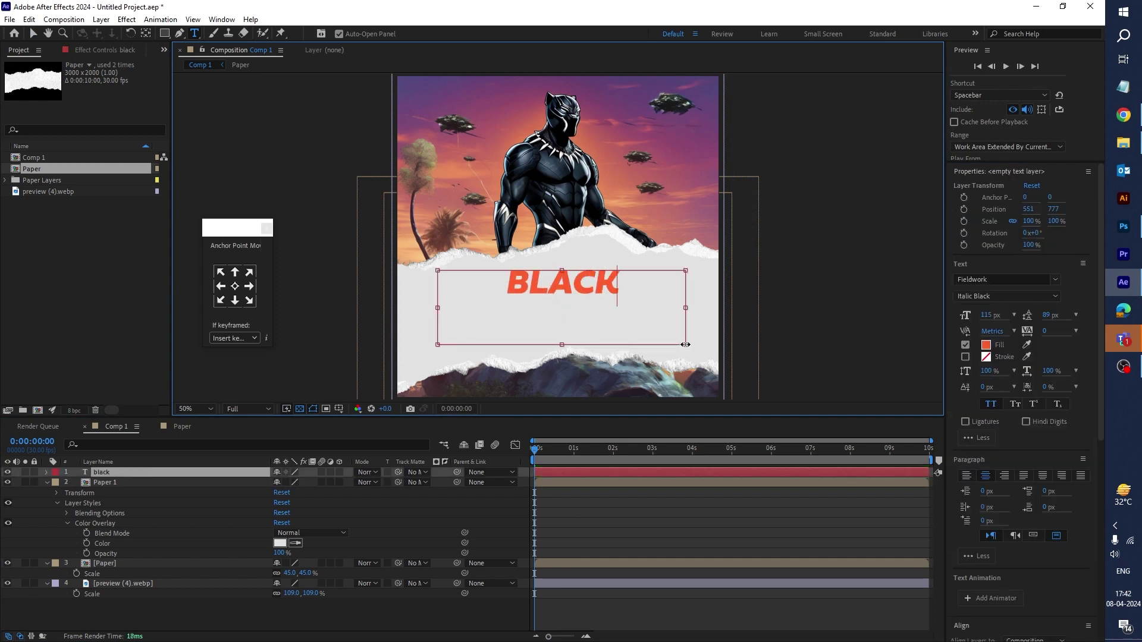
{"action": "type", "text": " panther"}
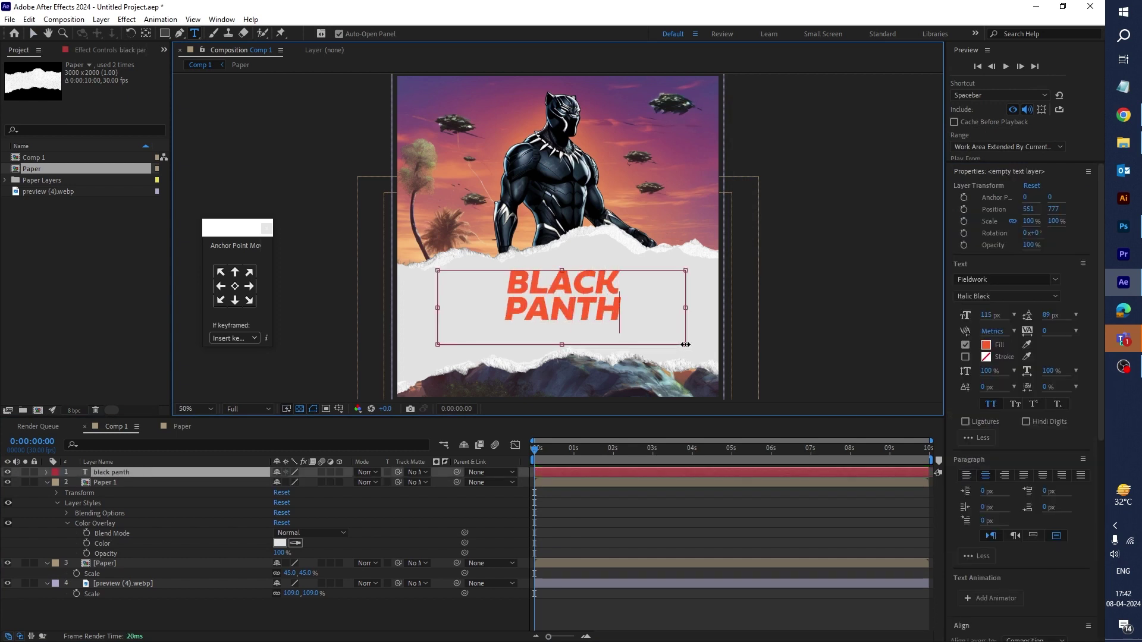
{"action": "left_click", "coordinate": [574, 534]}
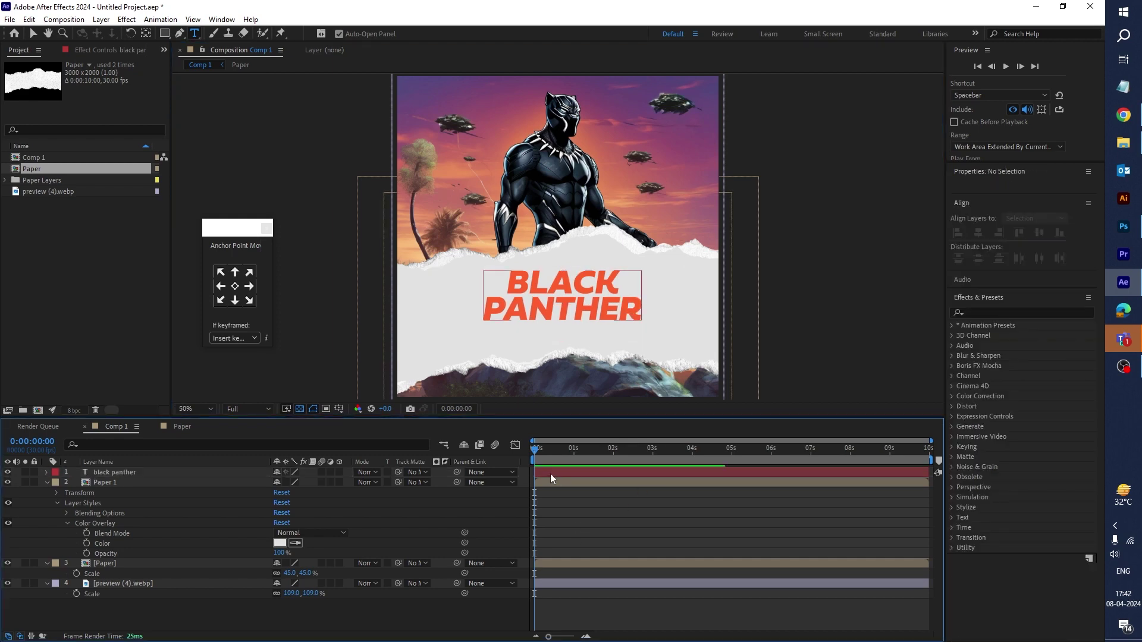
{"action": "left_click", "coordinate": [548, 471]}
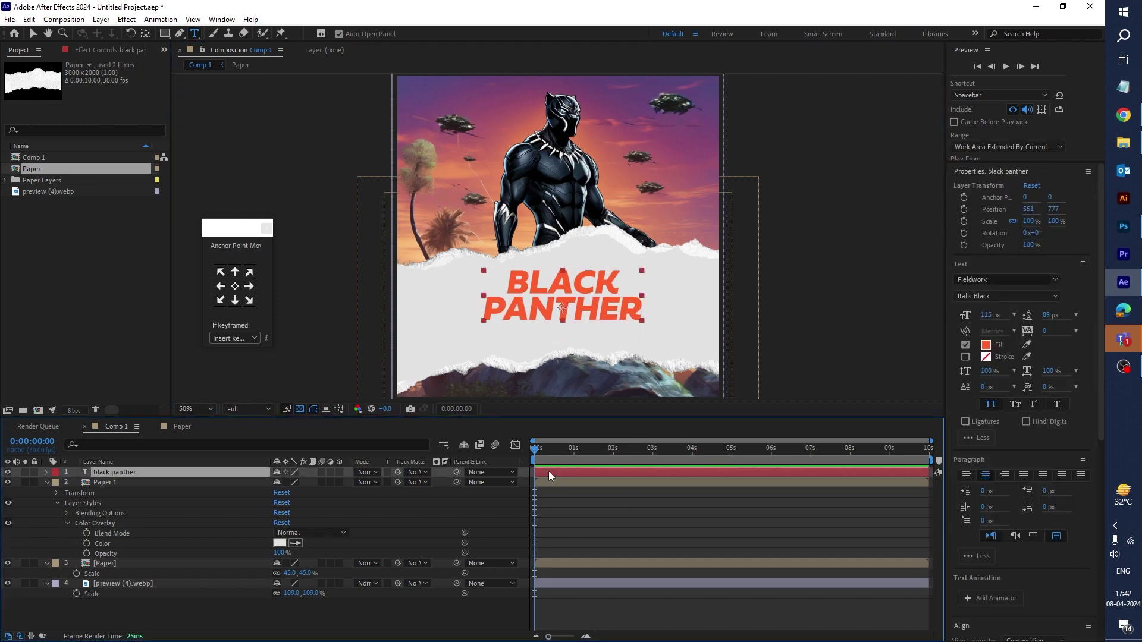
- Apply a Bevel and Emboss style to the title with its style set to Emboss
{"action": "left_click", "coordinate": [103, 20]}
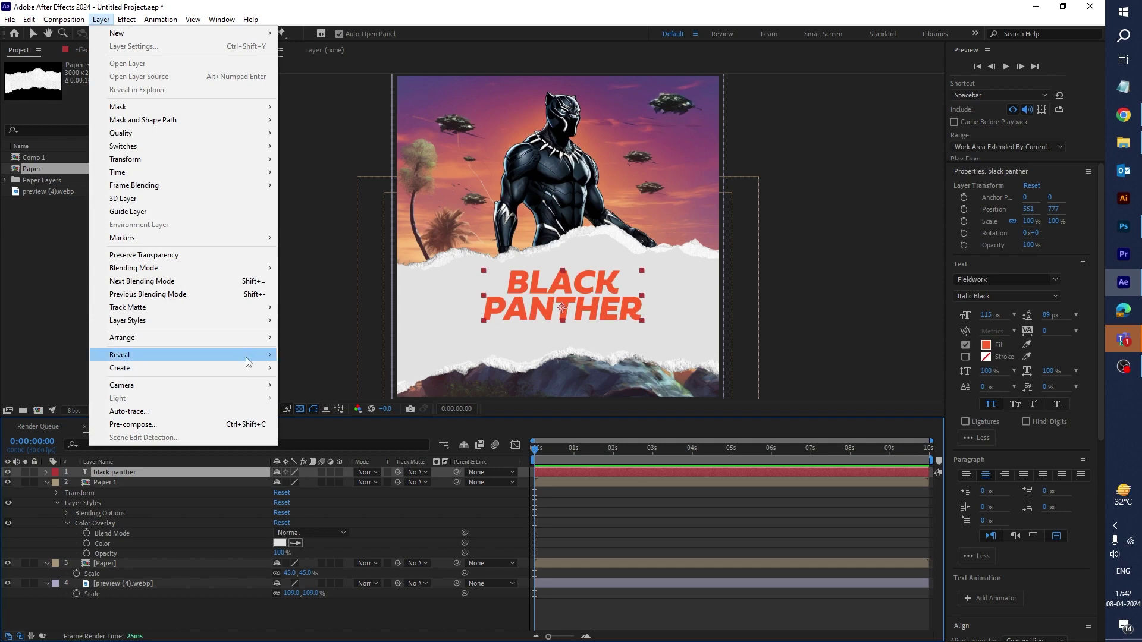
{"action": "mouse_move", "coordinate": [250, 321]}
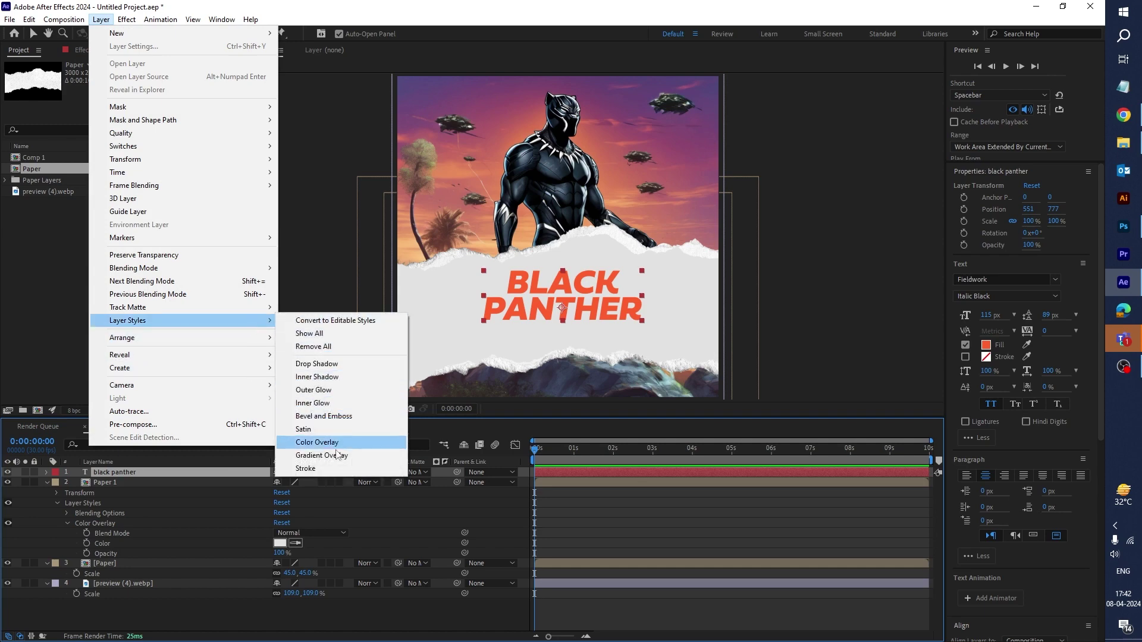
{"action": "left_click", "coordinate": [331, 418]}
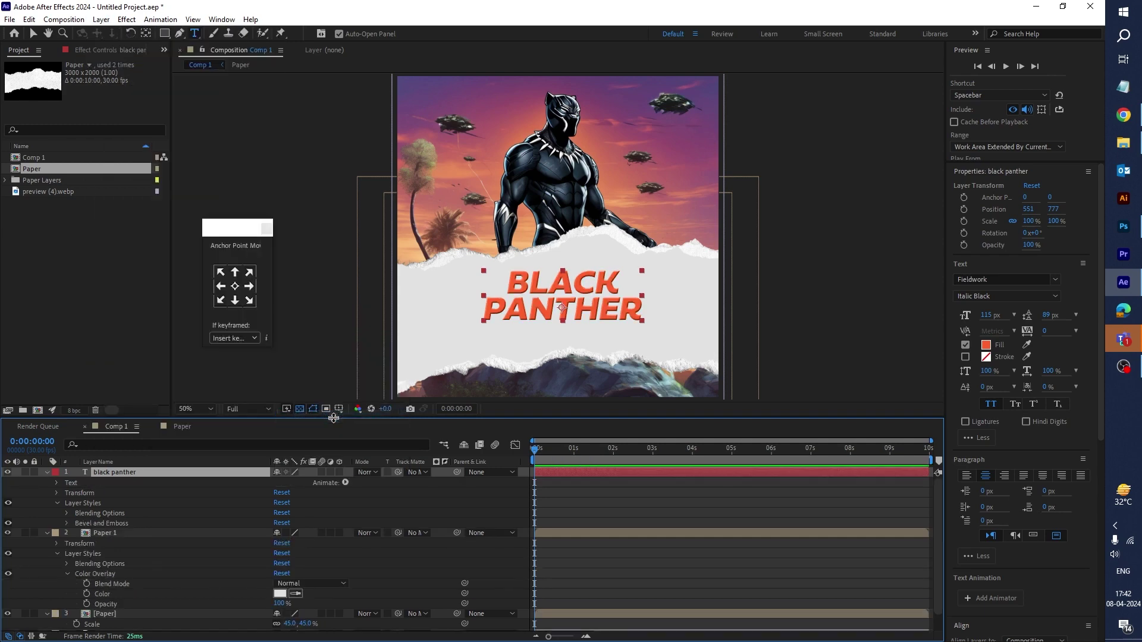
{"action": "left_click", "coordinate": [82, 523]}
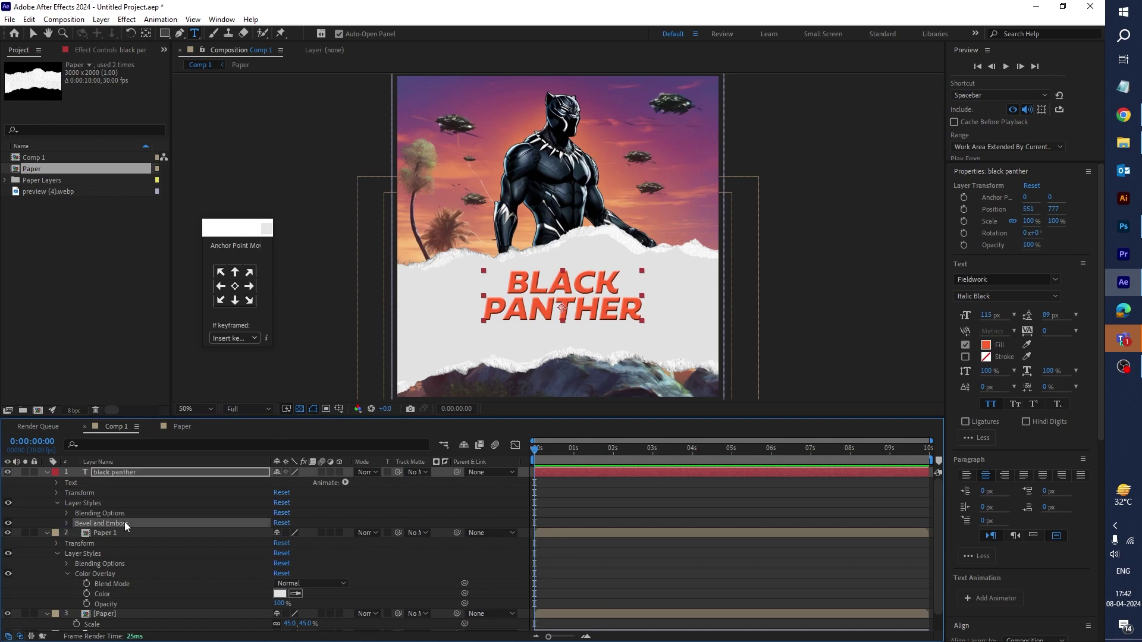
{"action": "left_click", "coordinate": [65, 523]}
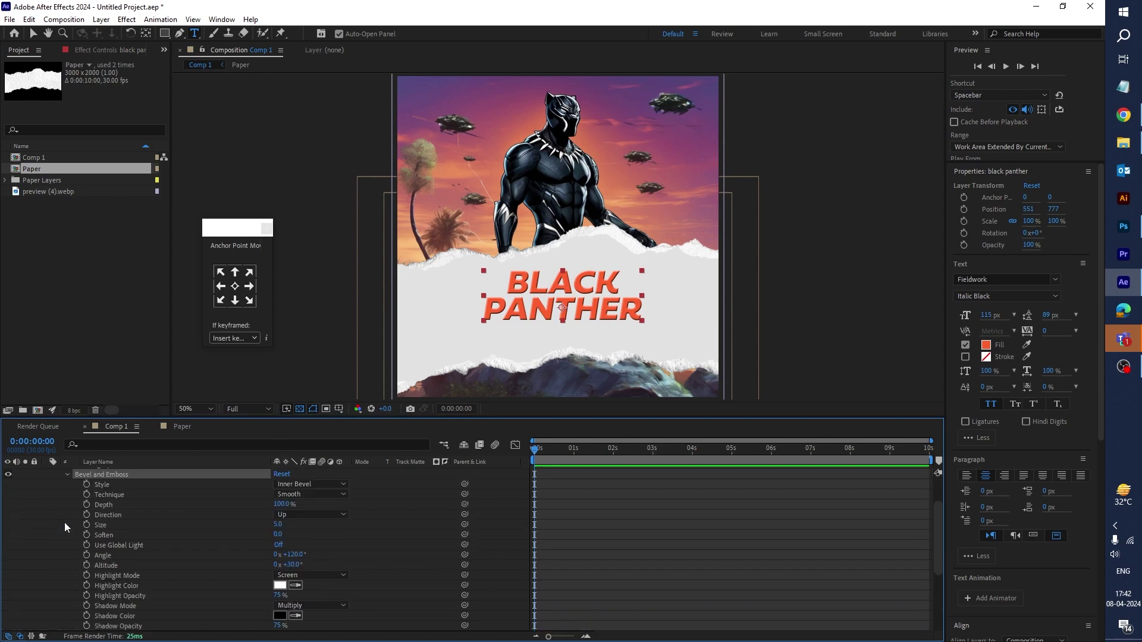
{"action": "left_click", "coordinate": [310, 484]}
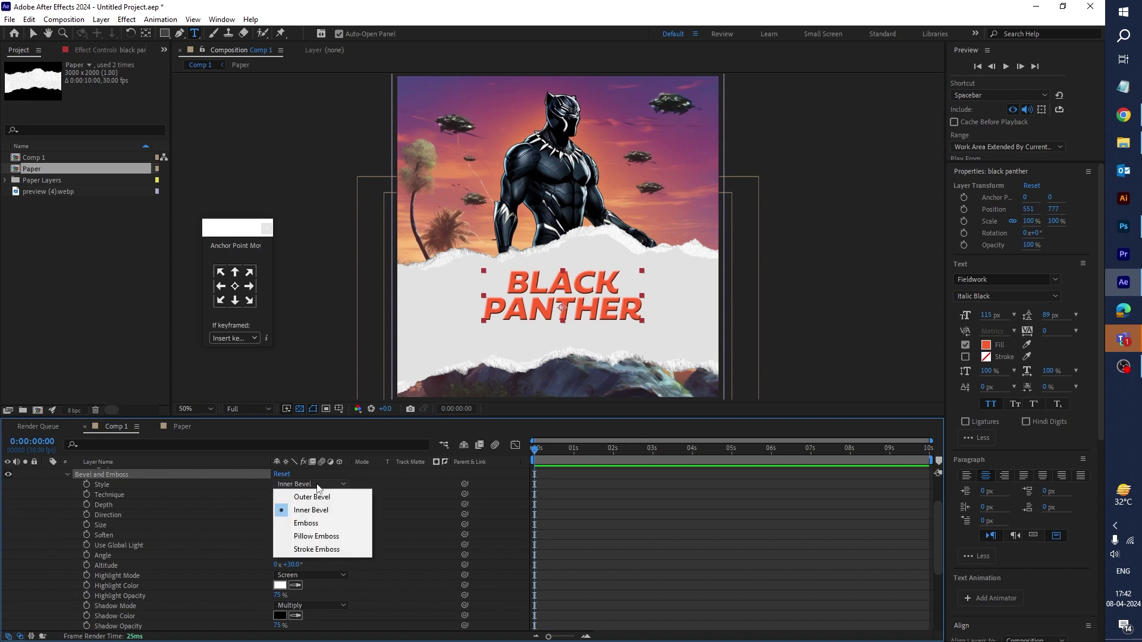
{"action": "left_click", "coordinate": [306, 524]}
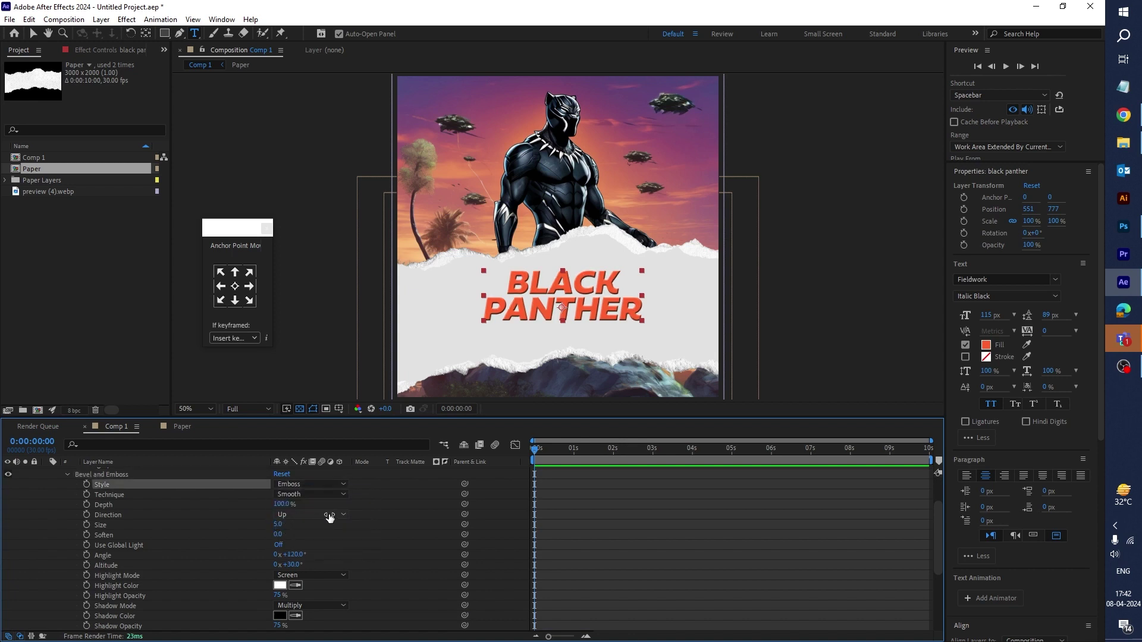
- Set the emboss Size to 2, viewing the title at 100%
{"action": "key", "text": "period"}
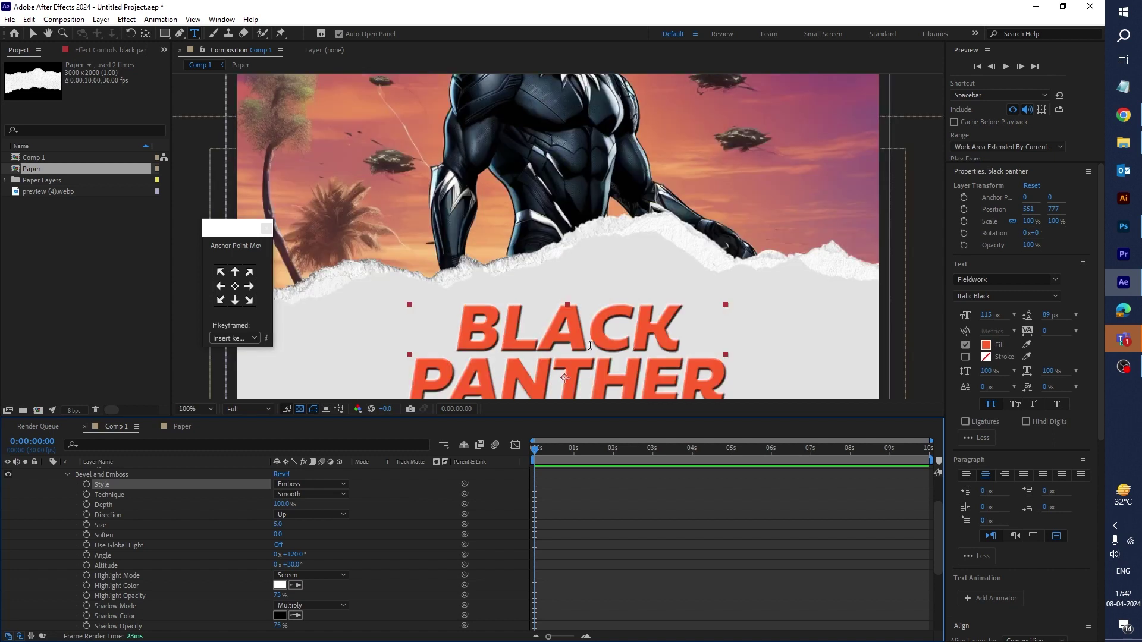
{"action": "key", "text": "h"}
{"action": "left_click_drag", "start_coordinate": [590, 345], "coordinate": [614, 244]}
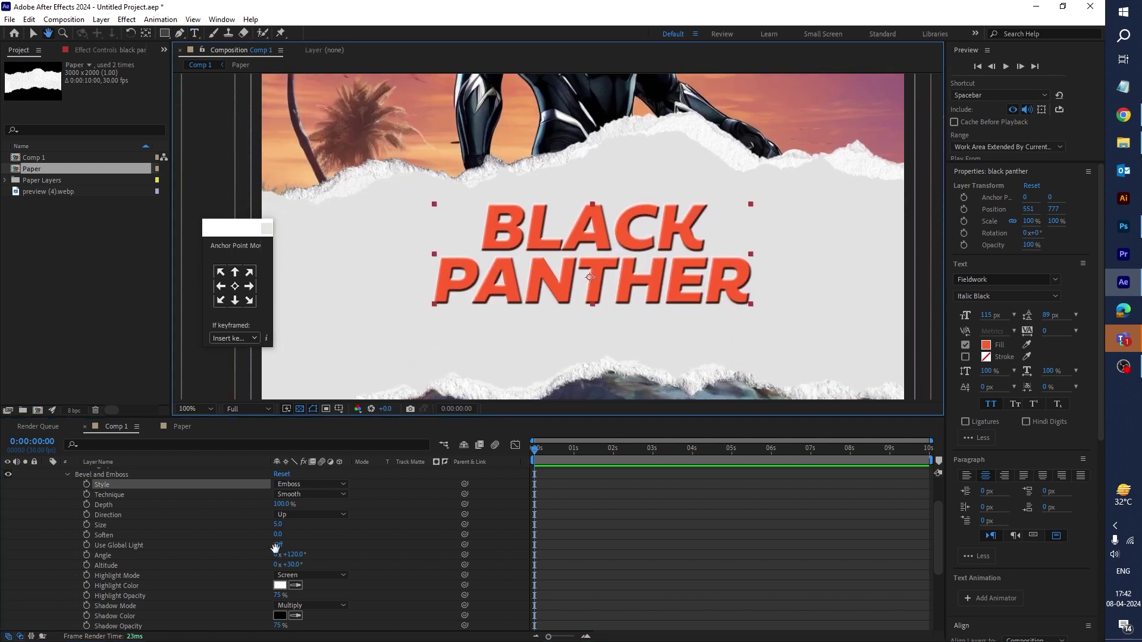
{"action": "left_click", "coordinate": [232, 537]}
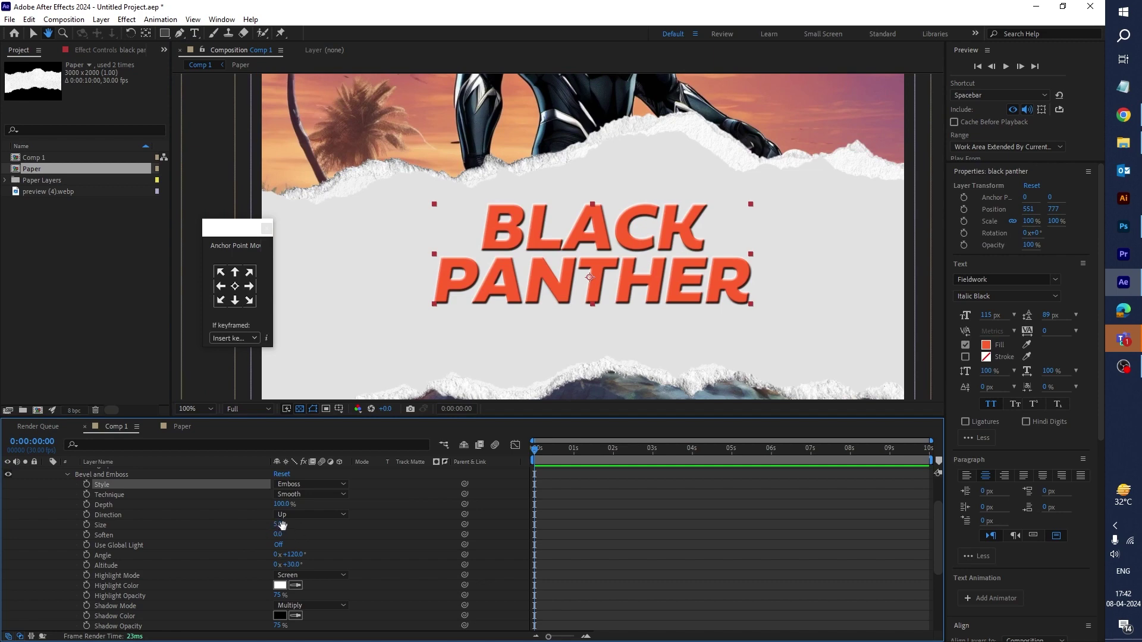
{"action": "key", "text": "v"}
{"action": "left_click", "coordinate": [280, 525]}
{"action": "type", "text": "2"}
{"action": "key", "text": "Return"}
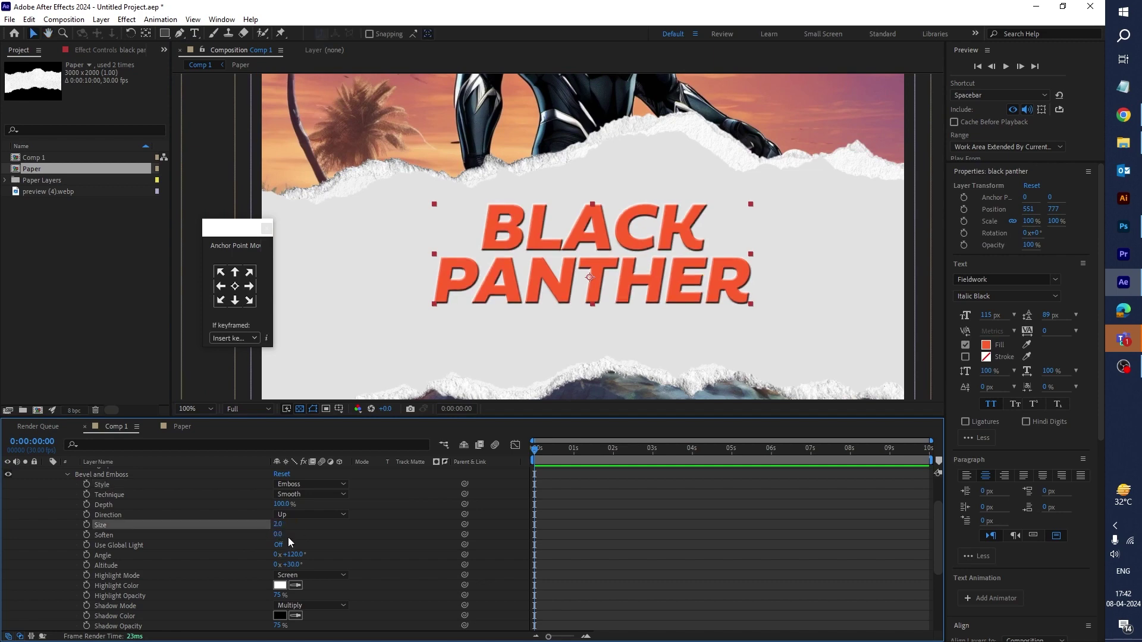
{"action": "left_click", "coordinate": [387, 538]}
{"action": "left_click", "coordinate": [206, 529]}
{"action": "scroll", "coordinate": [87, 527], "scroll_direction": "up", "scroll_amount": 3}
- Collapse the layer properties and fit the whole composition in the viewer
{"action": "left_click", "coordinate": [66, 523]}
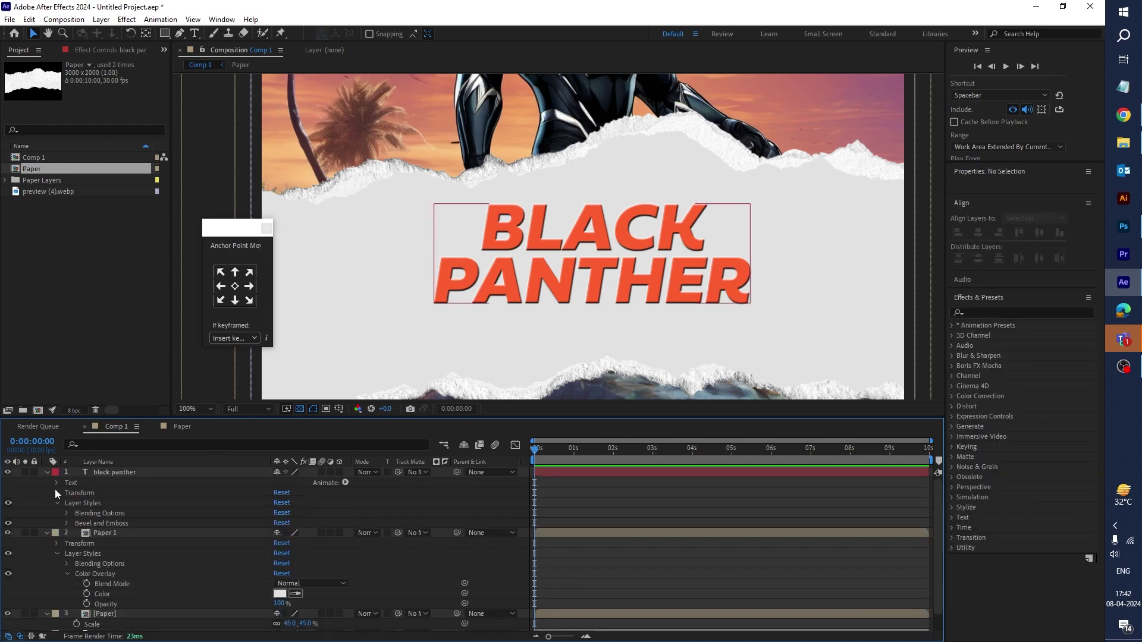
{"action": "left_click", "coordinate": [47, 472]}
{"action": "left_click", "coordinate": [45, 484]}
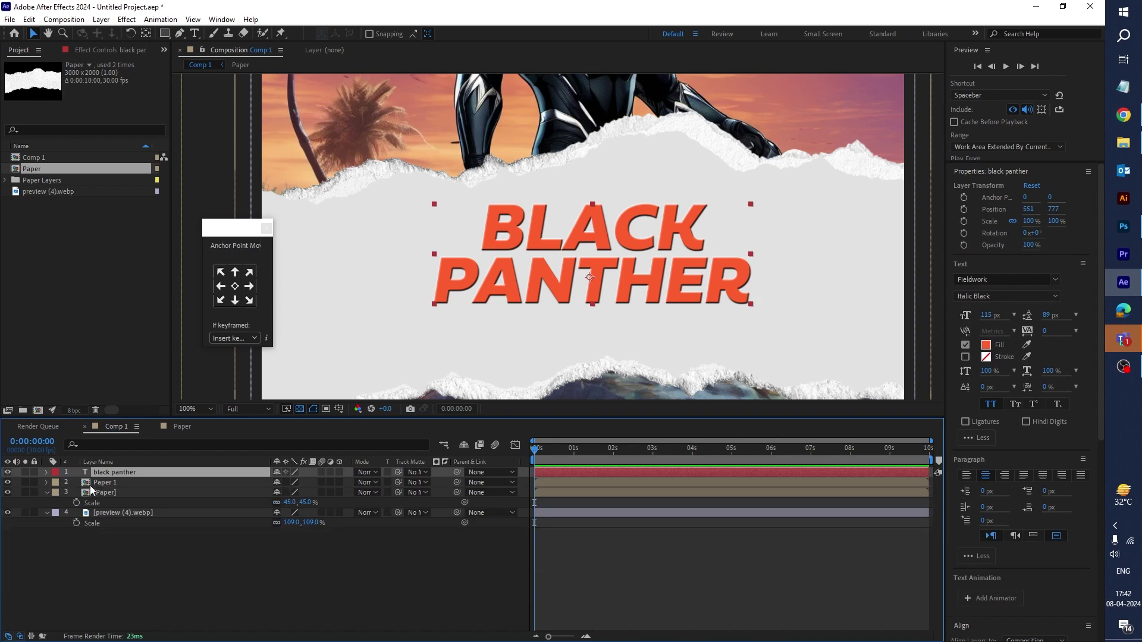
{"action": "left_click", "coordinate": [119, 492]}
{"action": "left_click", "coordinate": [208, 410]}
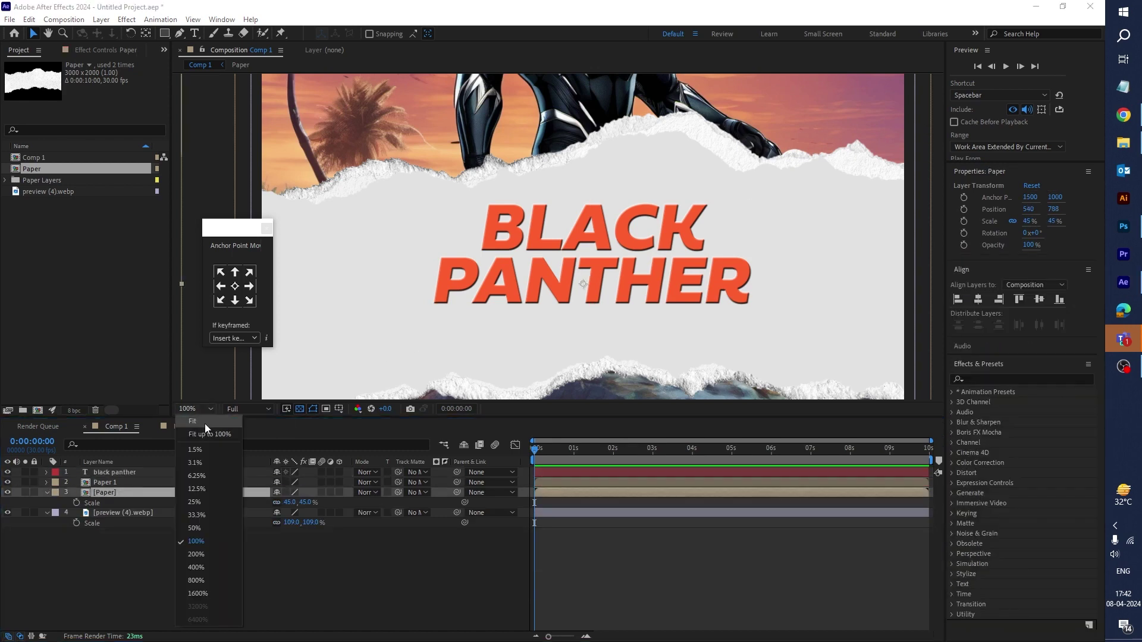
{"action": "left_click", "coordinate": [205, 423]}
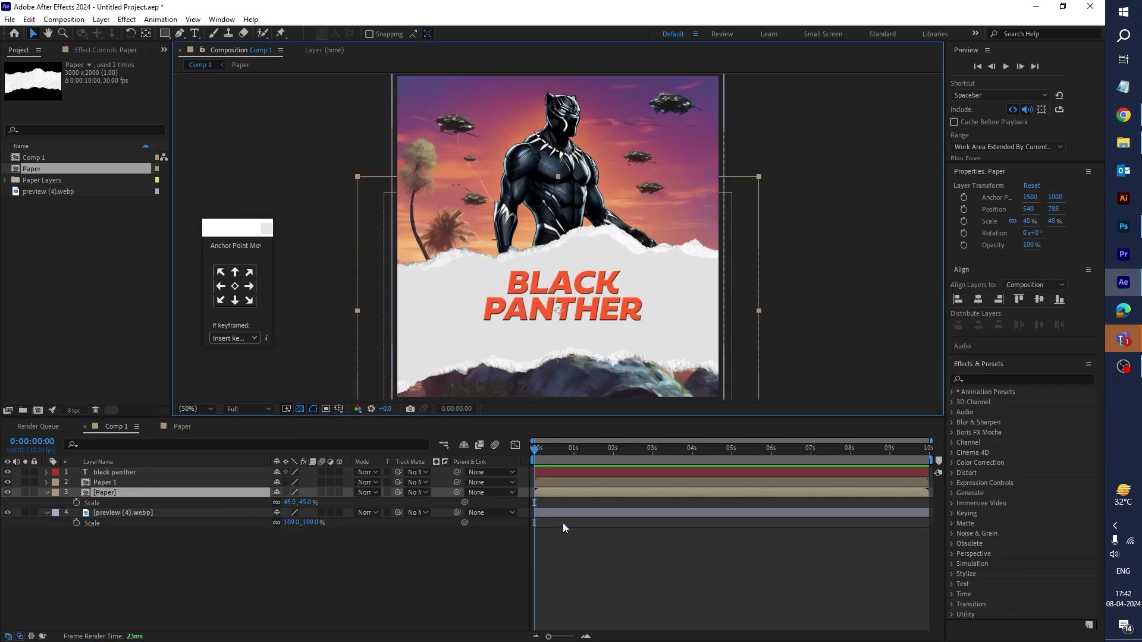
- Rotate the BLACK PANTHER title to -5° and move it slightly lower
{"action": "left_click", "coordinate": [547, 473]}
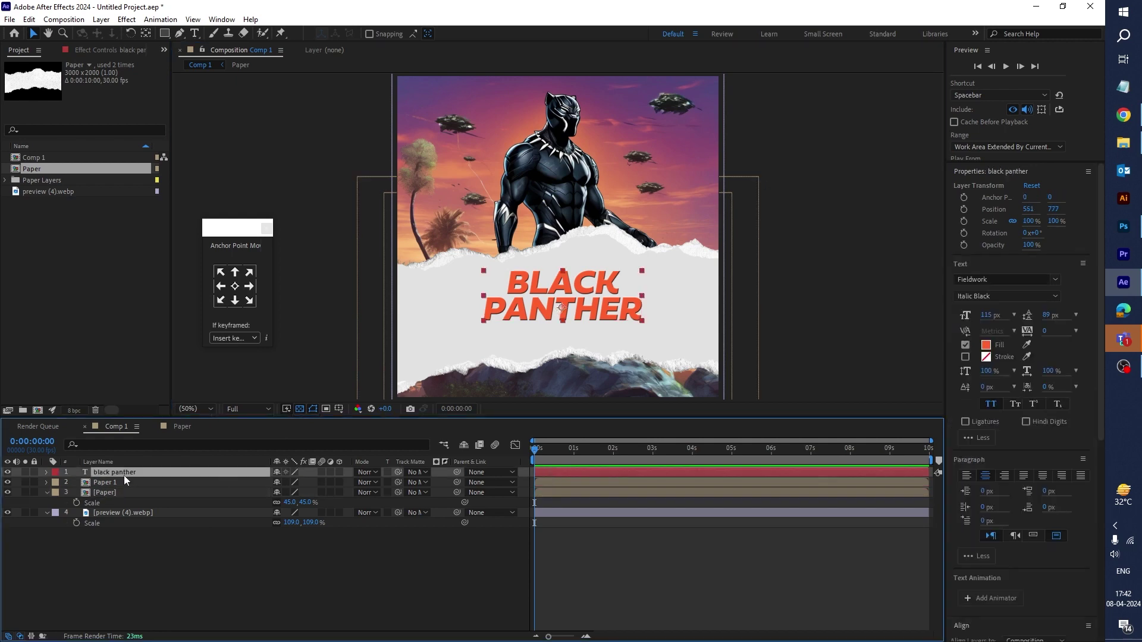
{"action": "key", "text": "r"}
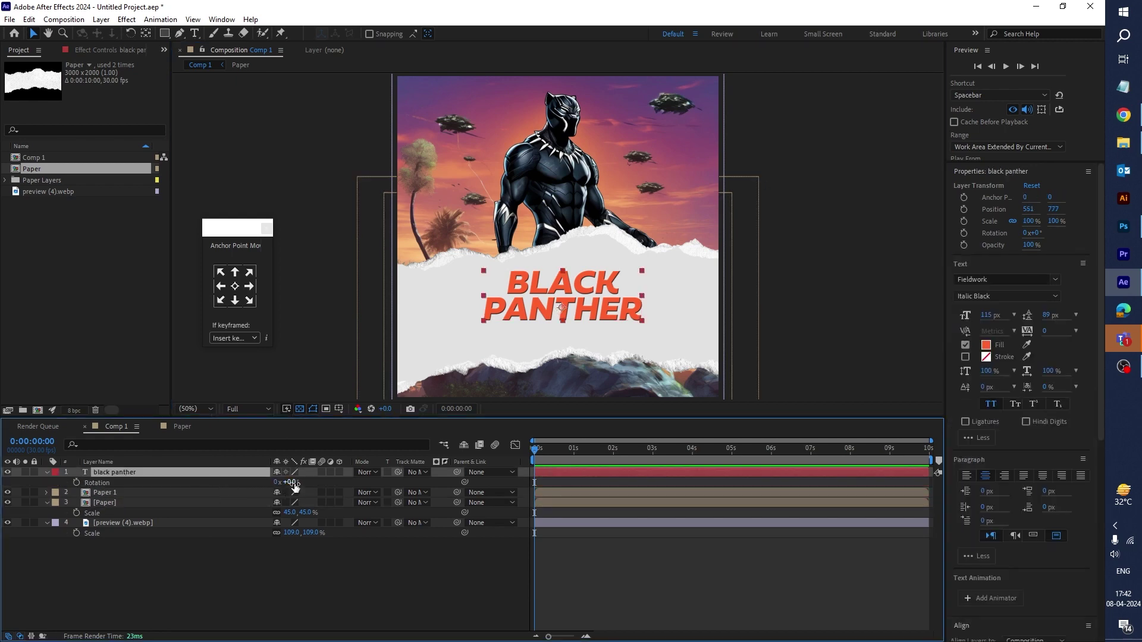
{"action": "type", "text": "-5"}
{"action": "key", "text": "Return"}
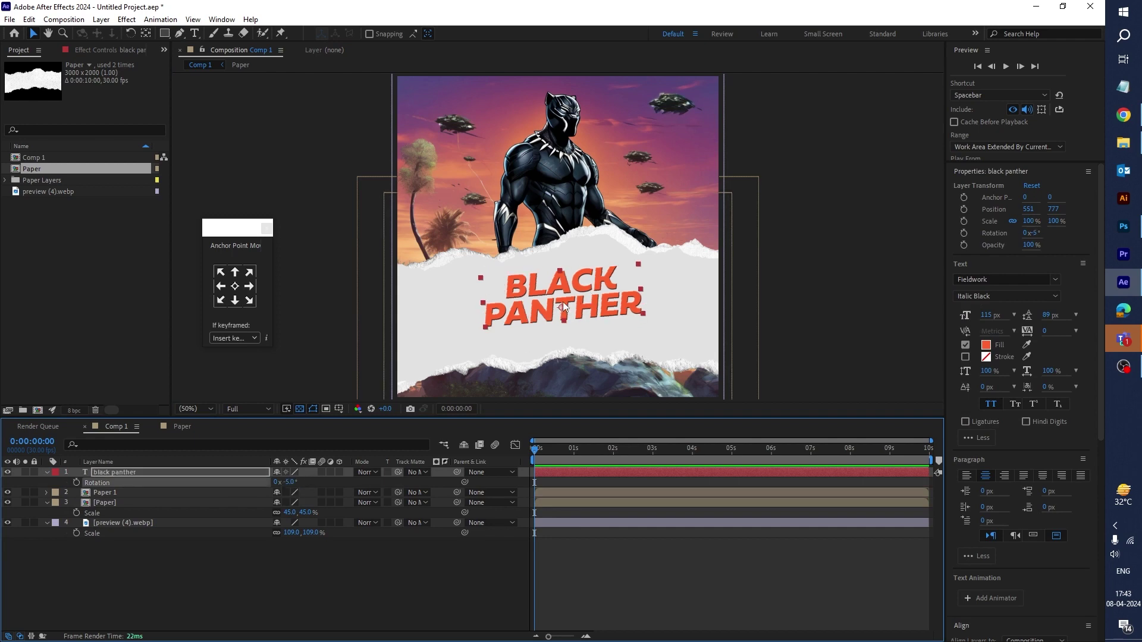
{"action": "left_click_drag", "start_coordinate": [563, 310], "coordinate": [563, 313]}
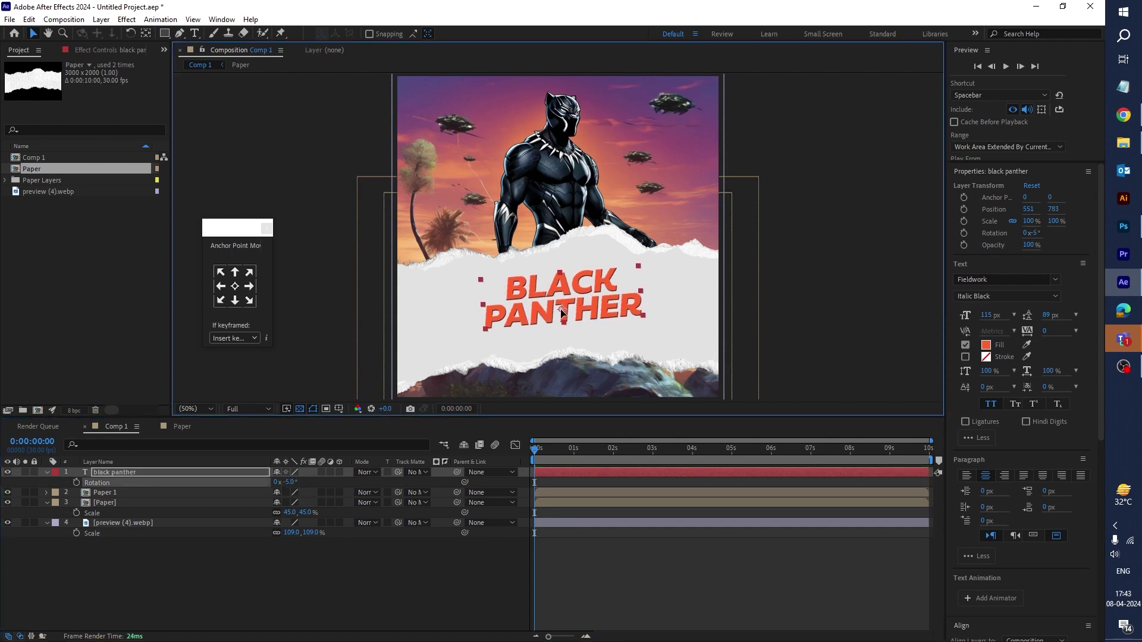
{"action": "left_click", "coordinate": [555, 505]}
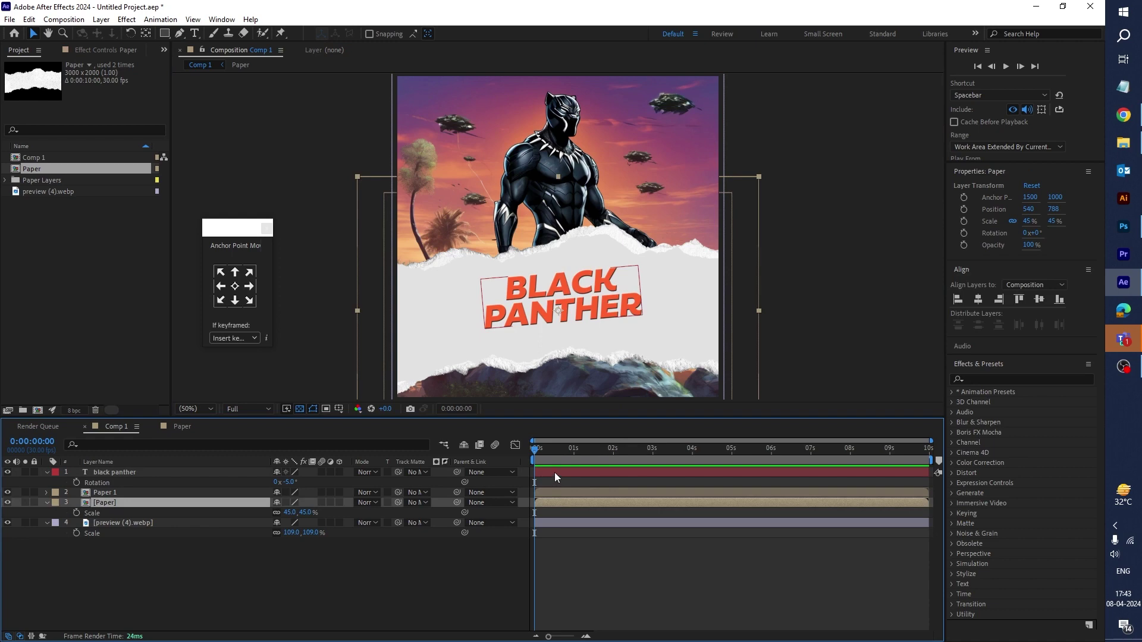
- Precompose the title, Paper 1 and Paper layers into a new comp named PAPER
{"action": "left_click", "coordinate": [554, 472], "text": "shift"}
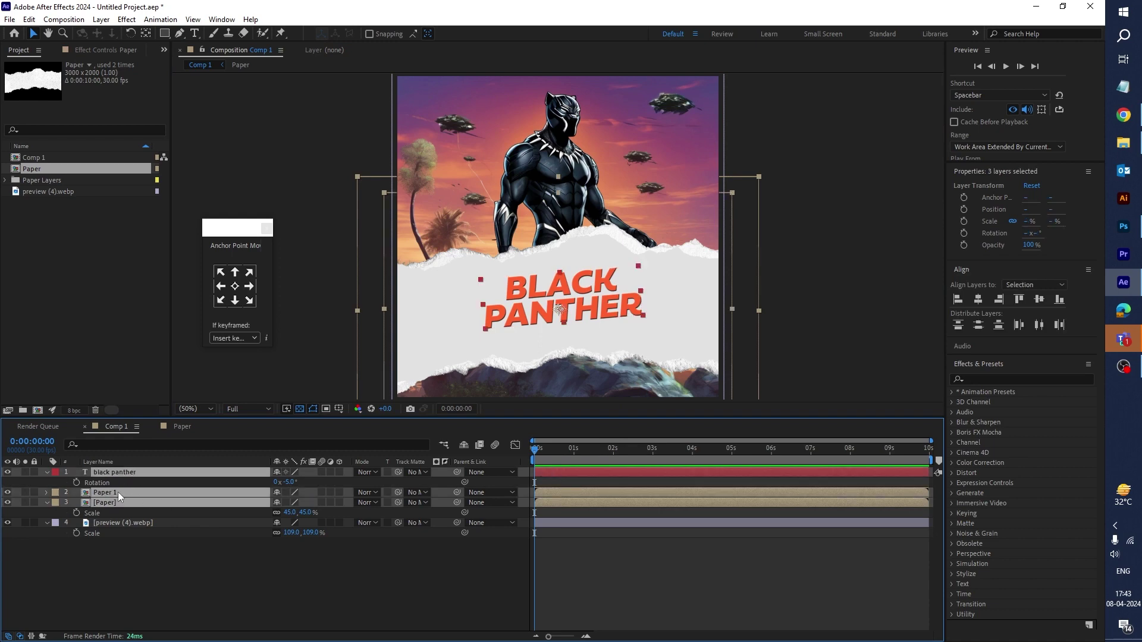
{"action": "key", "text": "ctrl+shift+c"}
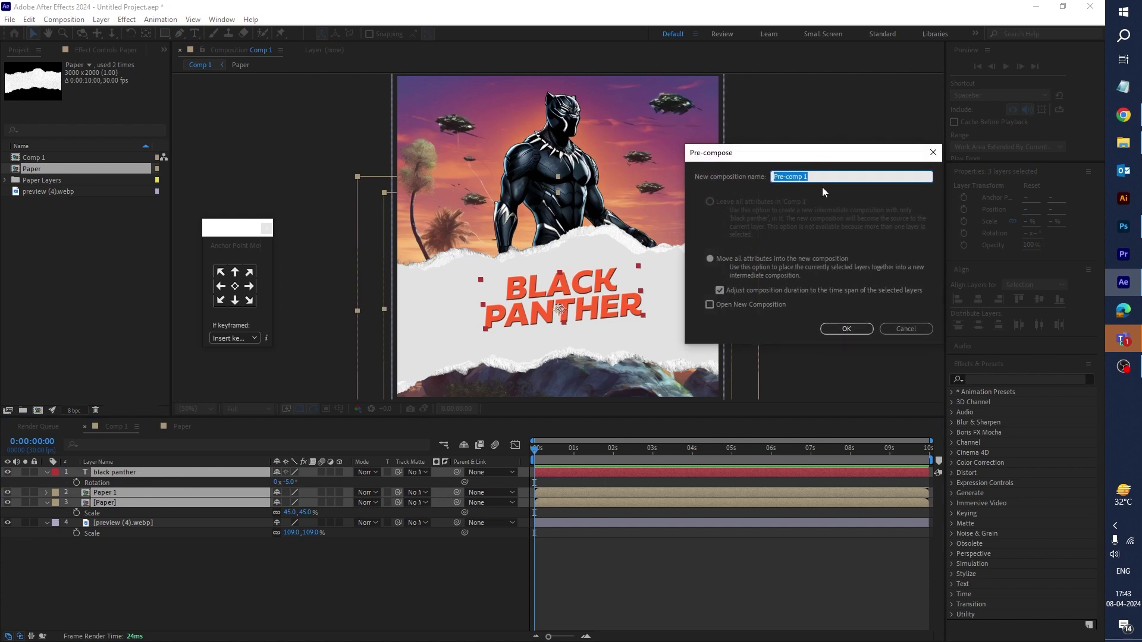
{"action": "type", "text": "PAPER"}
{"action": "key", "text": "Return"}
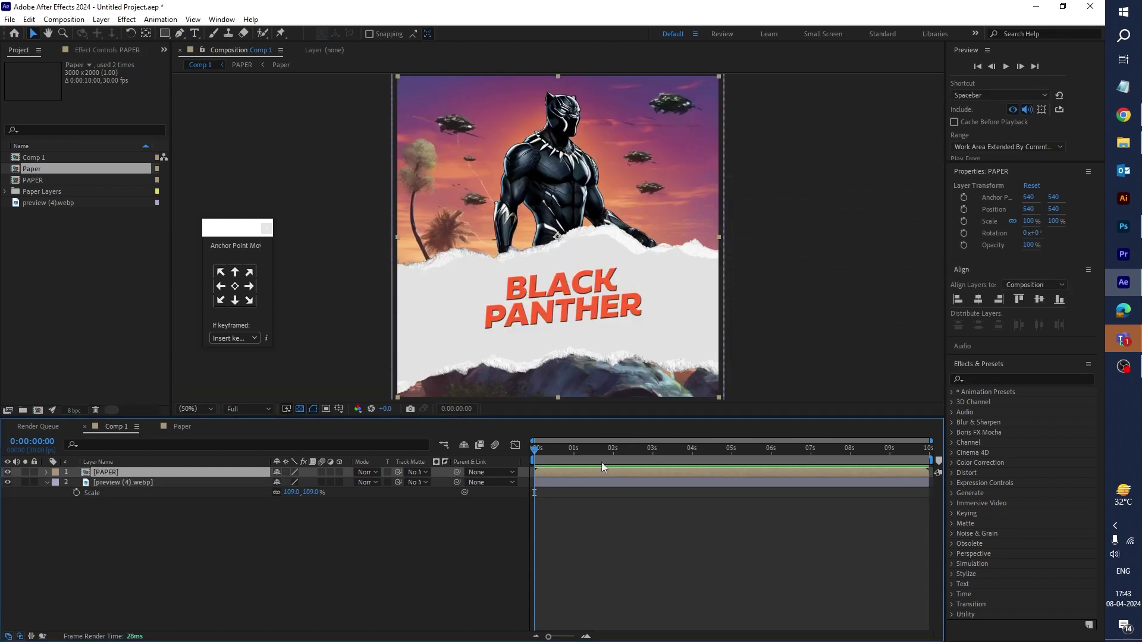
{"action": "left_click", "coordinate": [113, 483]}
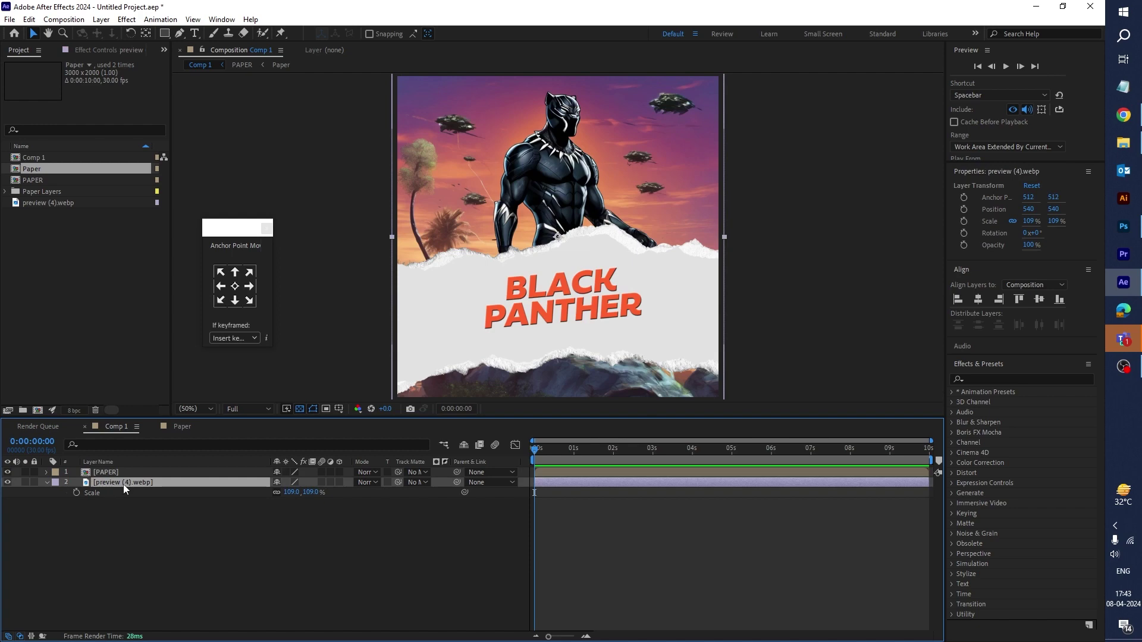
- Rename the poster image layer 'back panther' and duplicate it as back panther 2
{"action": "key", "text": "Return"}
{"action": "type", "text": "bac"}
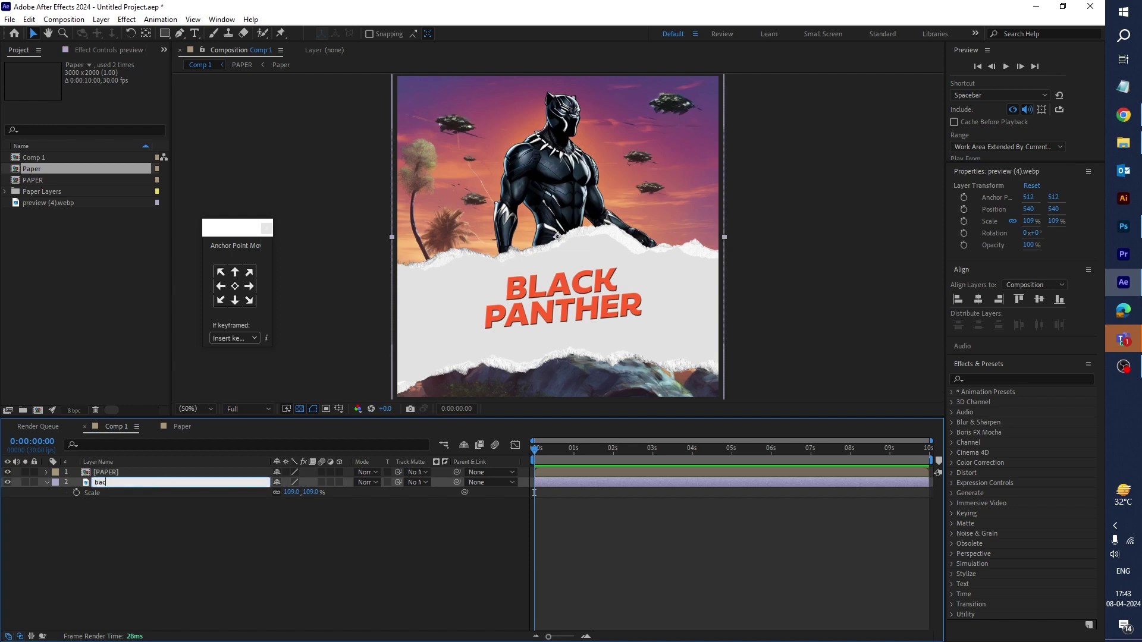
{"action": "type", "text": "l panther"}
{"action": "key", "text": "Return"}
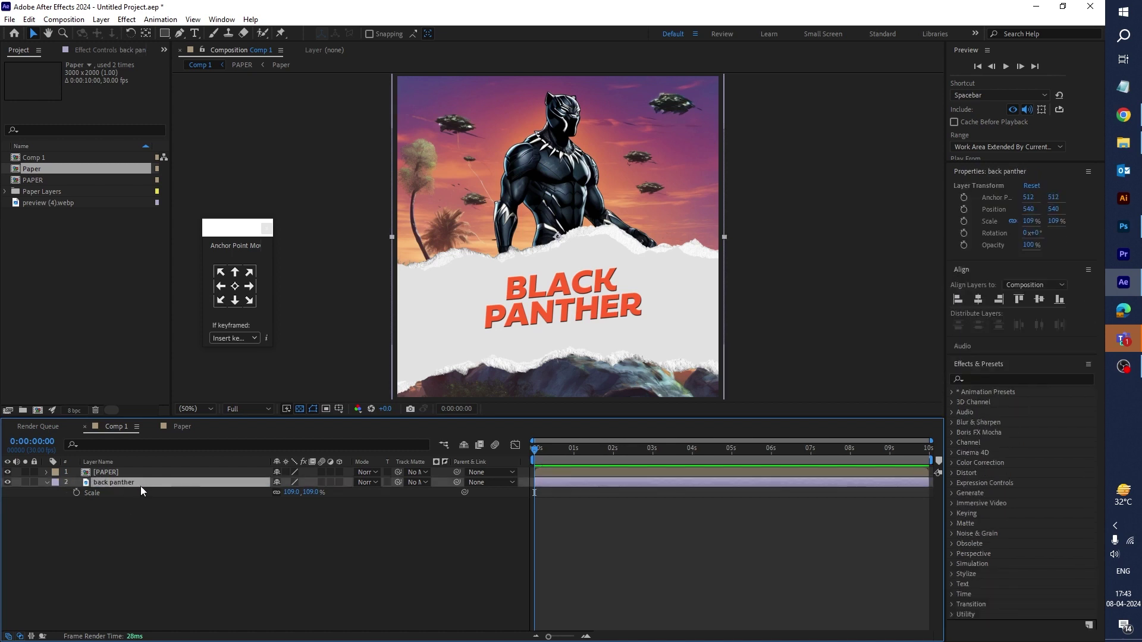
{"action": "key", "text": "ctrl+d"}
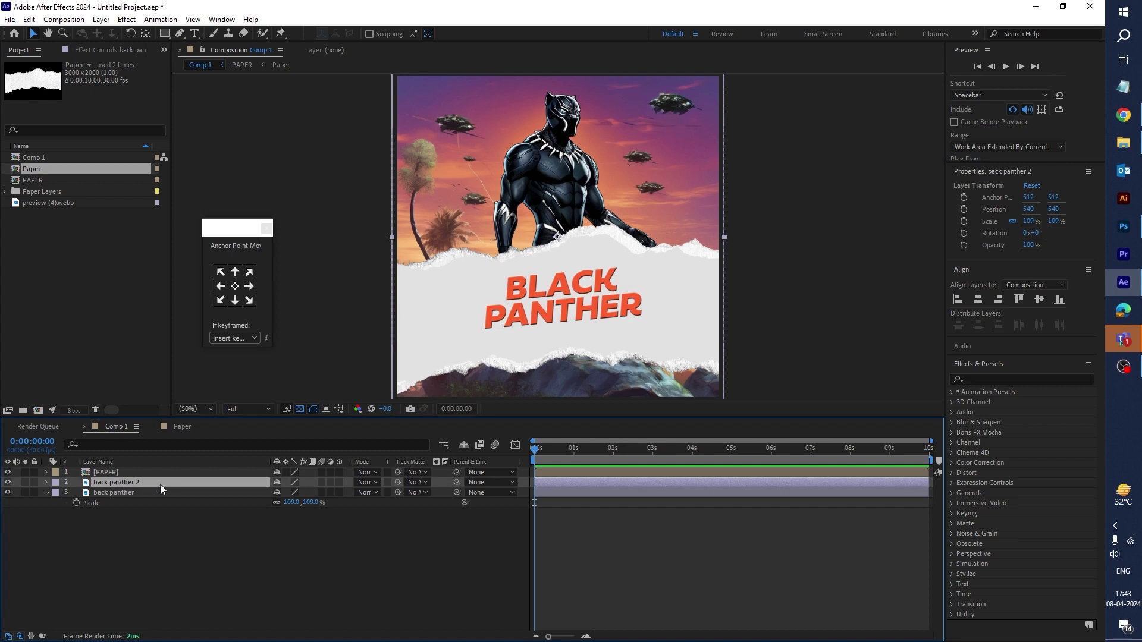
{"action": "left_click", "coordinate": [180, 35]}
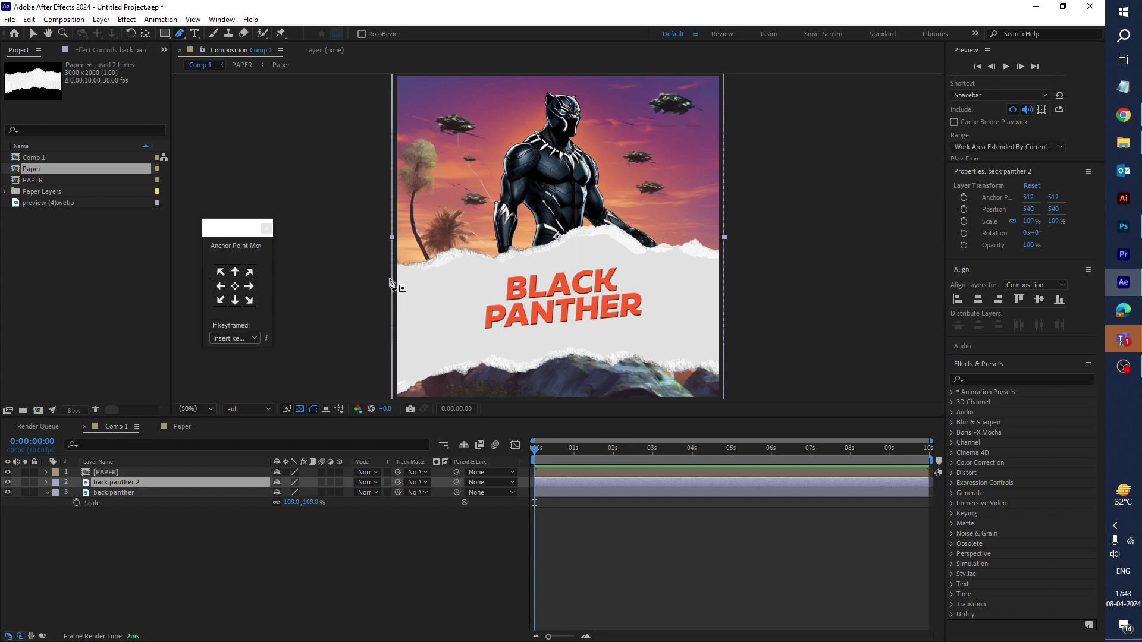
- Start a Pen mask on back panther 2, tracing the strip's torn top edge rightward
{"action": "left_click", "coordinate": [385, 258]}
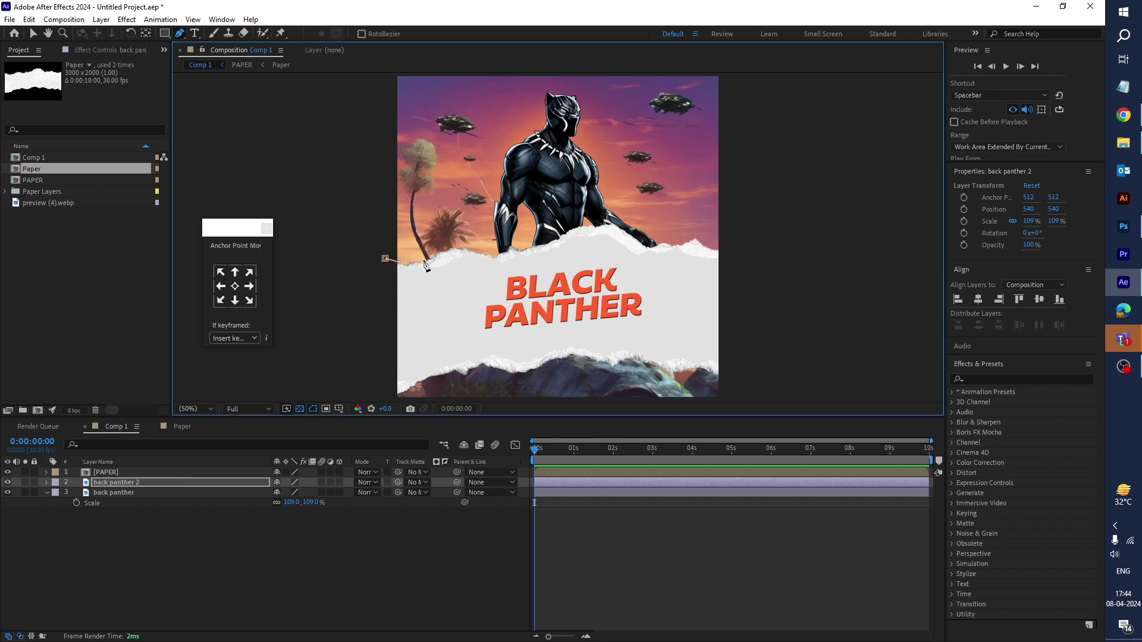
{"action": "left_click", "coordinate": [441, 248]}
{"action": "left_click", "coordinate": [482, 250]}
{"action": "left_click", "coordinate": [503, 250]}
{"action": "left_click", "coordinate": [535, 242]}
{"action": "left_click", "coordinate": [558, 236]}
{"action": "left_click", "coordinate": [578, 223]}
{"action": "left_click", "coordinate": [598, 220]}
{"action": "left_click", "coordinate": [624, 226]}
{"action": "left_click", "coordinate": [631, 231]}
{"action": "left_click", "coordinate": [642, 240]}
{"action": "left_click", "coordinate": [667, 241]}
{"action": "left_click", "coordinate": [683, 239]}
{"action": "left_click", "coordinate": [694, 235]}
{"action": "left_click", "coordinate": [703, 237]}
{"action": "left_click", "coordinate": [710, 242]}
{"action": "left_click", "coordinate": [721, 245]}
{"action": "left_click", "coordinate": [722, 378]}
- Trace the strip's lower torn edge back left and close the mask at the first point
{"action": "left_click", "coordinate": [713, 379]}
{"action": "left_click", "coordinate": [696, 374]}
{"action": "left_click", "coordinate": [679, 374]}
{"action": "left_click", "coordinate": [661, 370]}
{"action": "left_click", "coordinate": [651, 365]}
{"action": "left_click", "coordinate": [638, 364]}
{"action": "left_click", "coordinate": [617, 369]}
{"action": "left_click", "coordinate": [603, 365]}
{"action": "left_click", "coordinate": [592, 368]}
{"action": "left_click", "coordinate": [576, 362]}
{"action": "left_click", "coordinate": [556, 365]}
{"action": "left_click", "coordinate": [536, 373]}
{"action": "left_click", "coordinate": [516, 377]}
{"action": "left_click", "coordinate": [497, 372]}
{"action": "left_click", "coordinate": [480, 370]}
{"action": "left_click", "coordinate": [471, 376]}
{"action": "left_click", "coordinate": [453, 377]}
{"action": "left_click", "coordinate": [437, 379]}
{"action": "left_click", "coordinate": [422, 387]}
{"action": "left_click", "coordinate": [408, 391]}
{"action": "left_click", "coordinate": [385, 395]}
{"action": "left_click", "coordinate": [385, 259]}
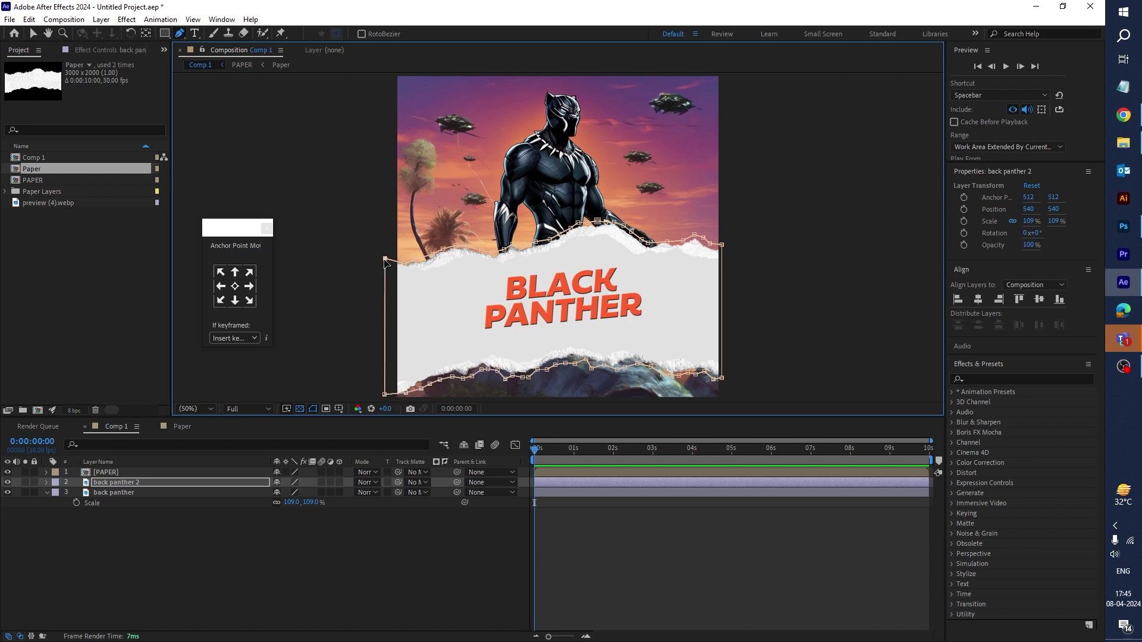
{"action": "left_click", "coordinate": [141, 482]}
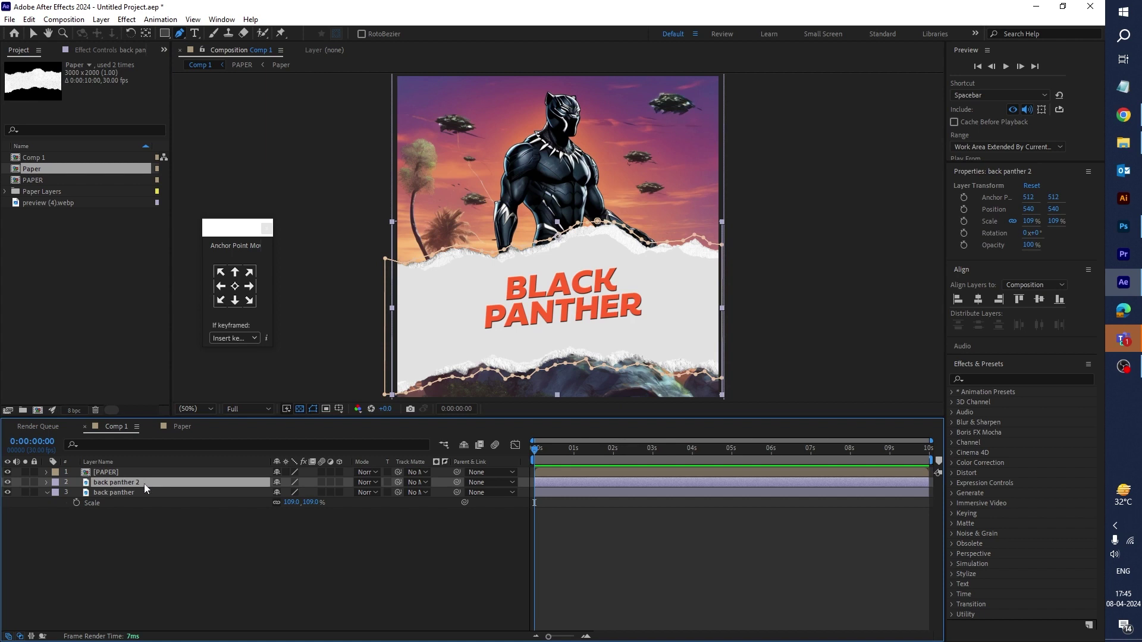
{"action": "left_click", "coordinate": [980, 380]}
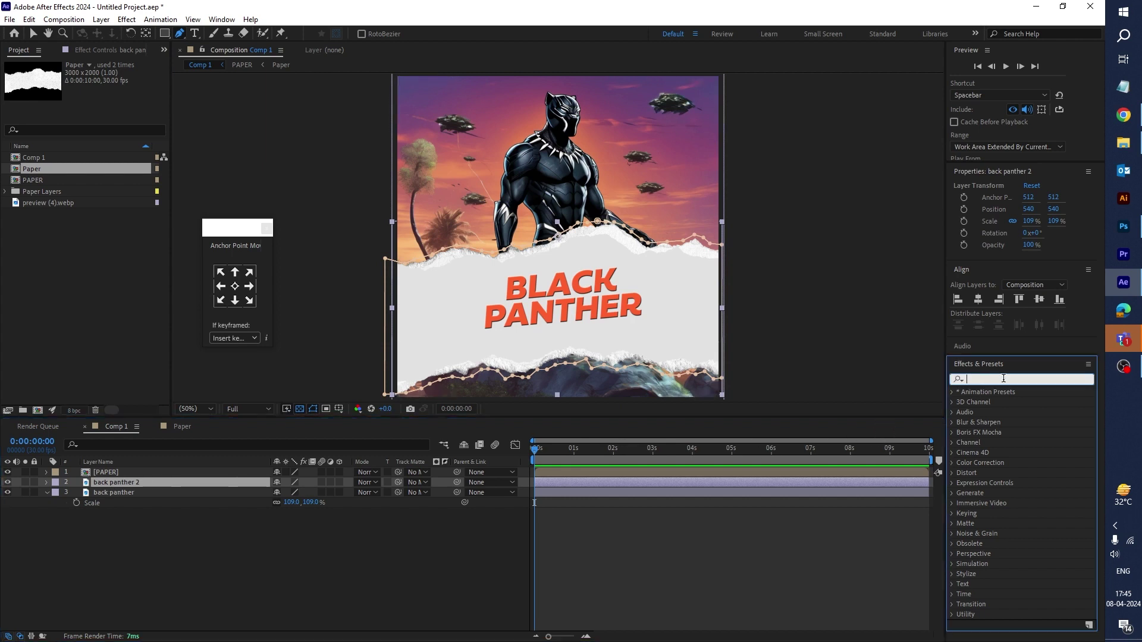
- Apply CC Page Turn to back panther 2 and move the layer above PAPER
{"action": "type", "text": "page"}
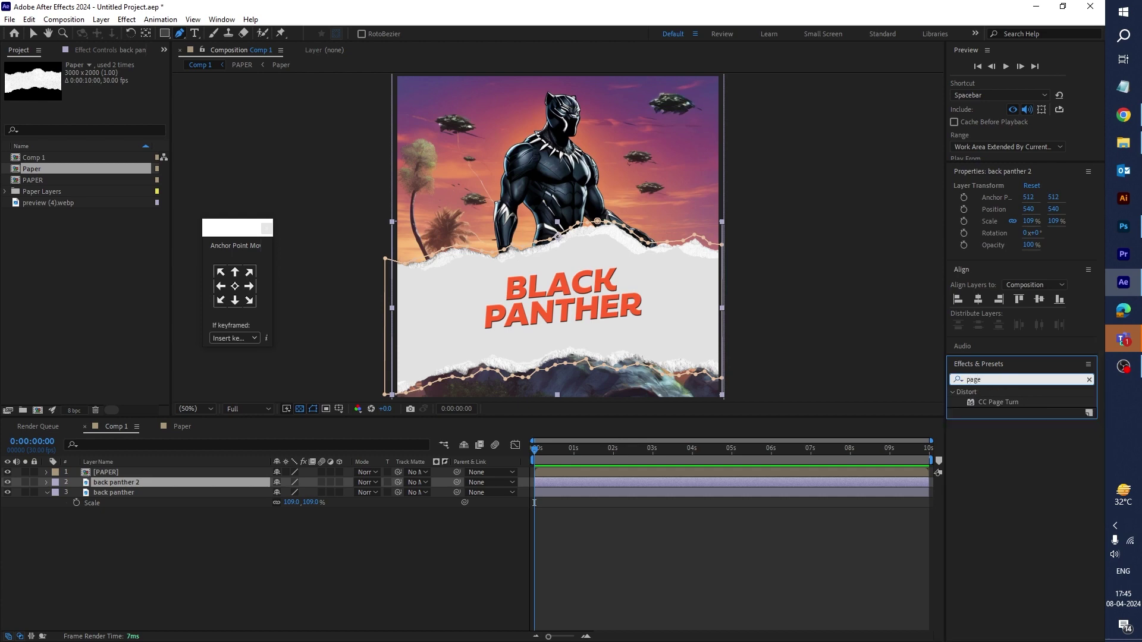
{"action": "left_click", "coordinate": [991, 402]}
{"action": "left_click_drag", "start_coordinate": [1008, 401], "coordinate": [565, 482]}
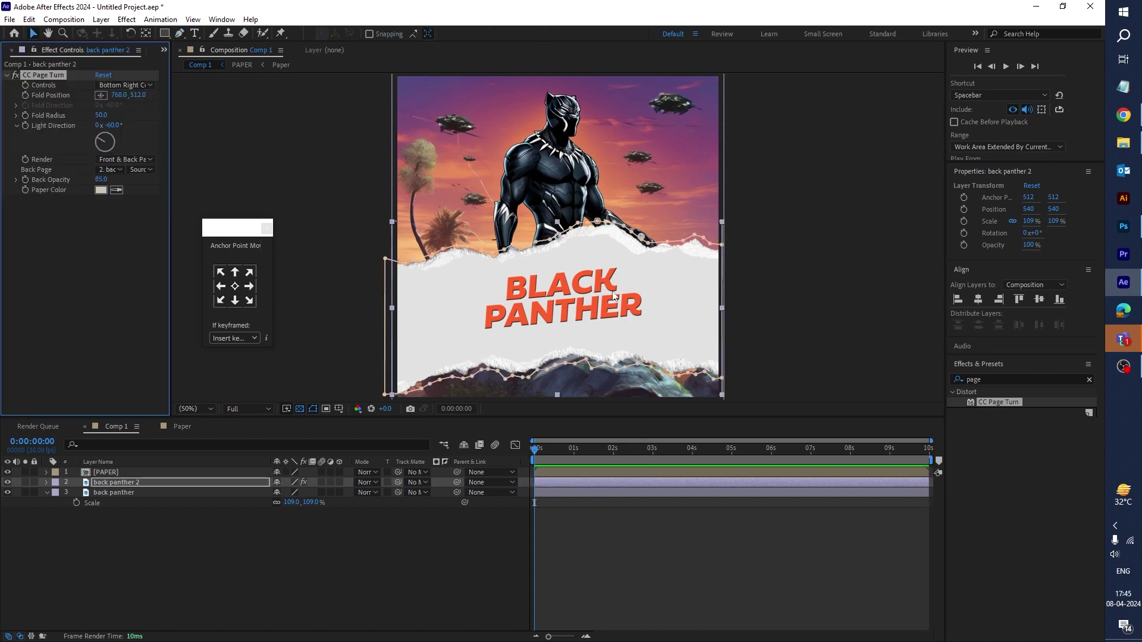
{"action": "key", "text": "comma"}
{"action": "key", "text": "comma"}
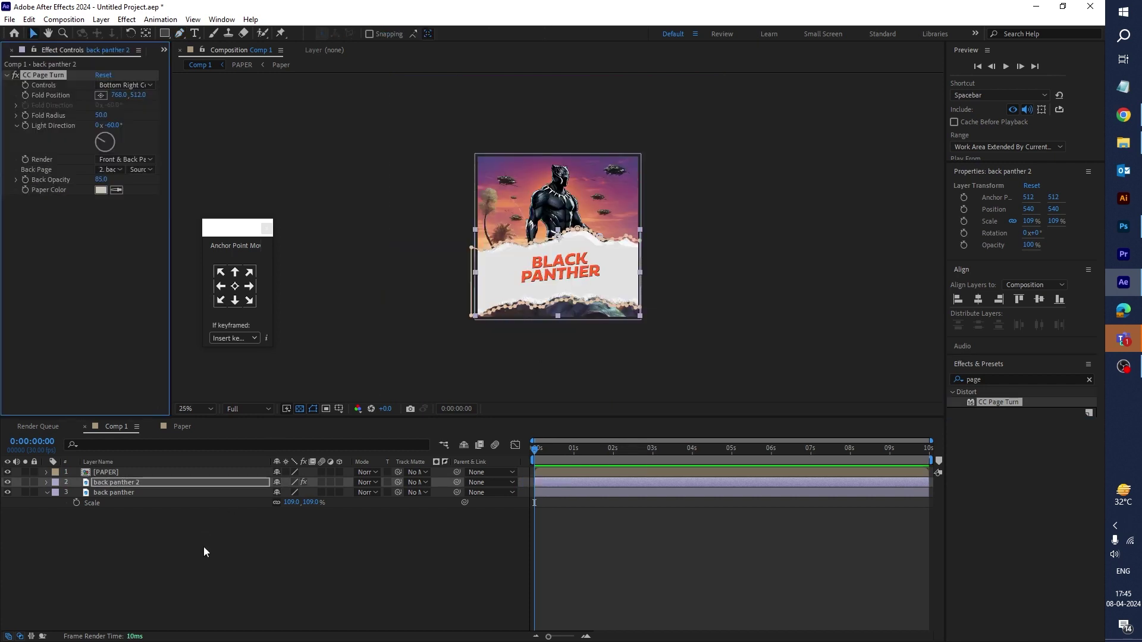
{"action": "left_click", "coordinate": [126, 482]}
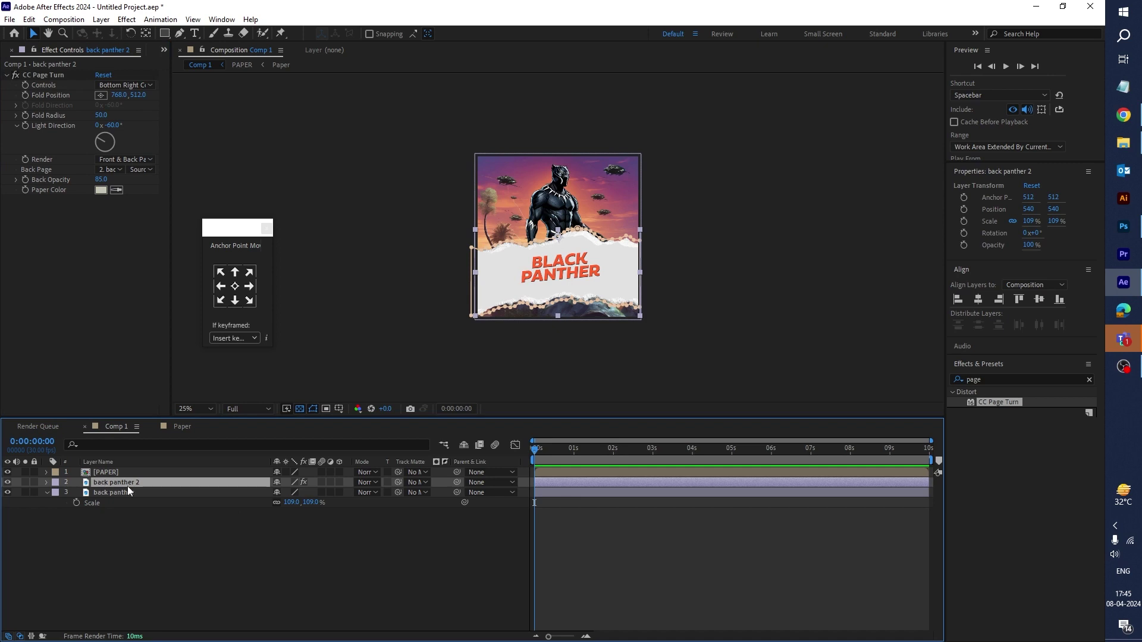
{"action": "left_click_drag", "start_coordinate": [125, 483], "coordinate": [128, 469]}
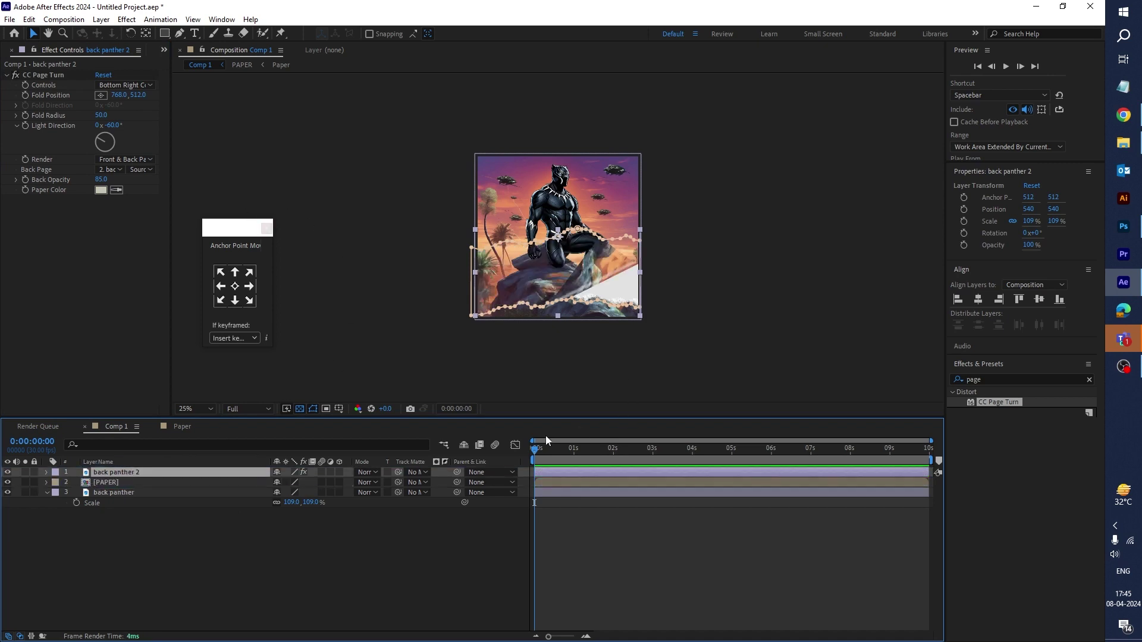
- Set CC Page Turn to Bottom Left Corner, Back Page None and Back Opacity 100
{"action": "left_click", "coordinate": [123, 85]}
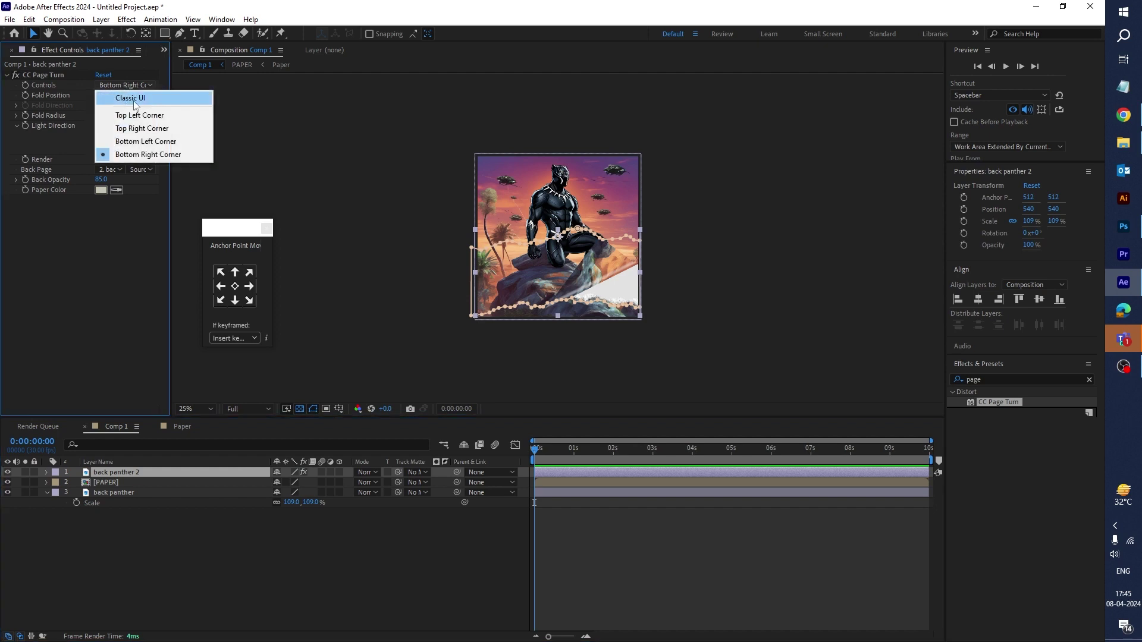
{"action": "left_click", "coordinate": [148, 142]}
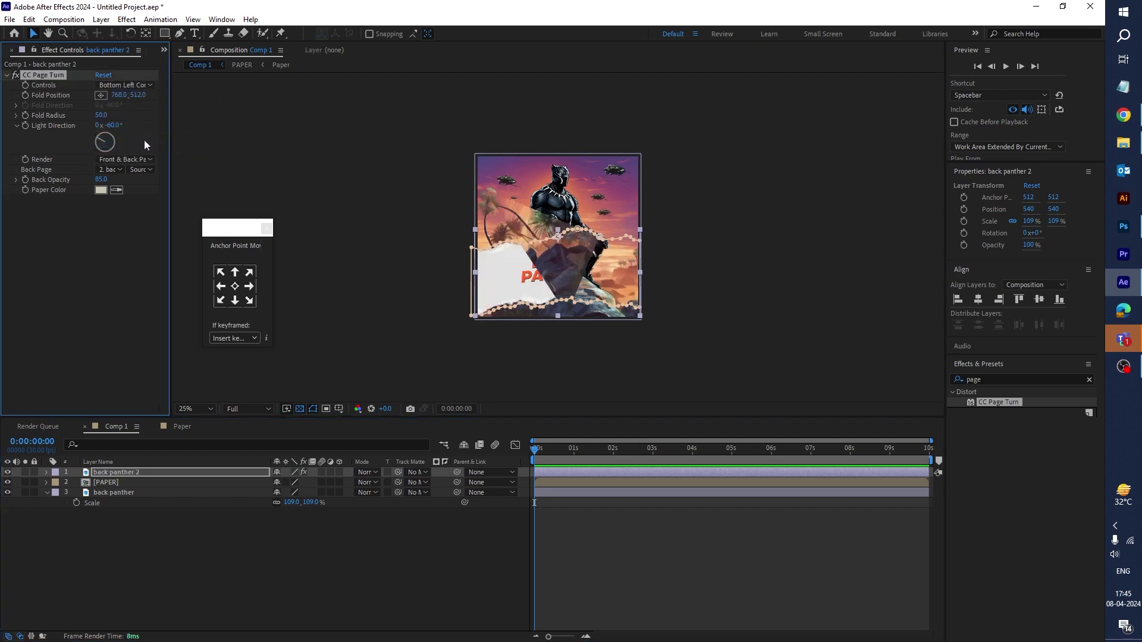
{"action": "left_click", "coordinate": [111, 169]}
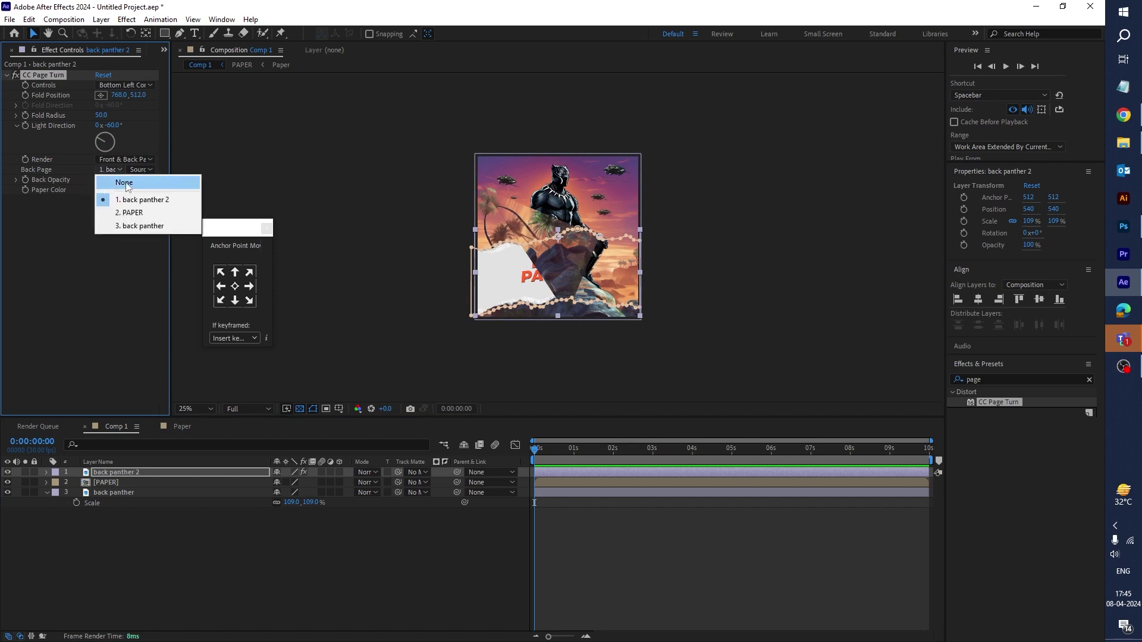
{"action": "left_click", "coordinate": [125, 184]}
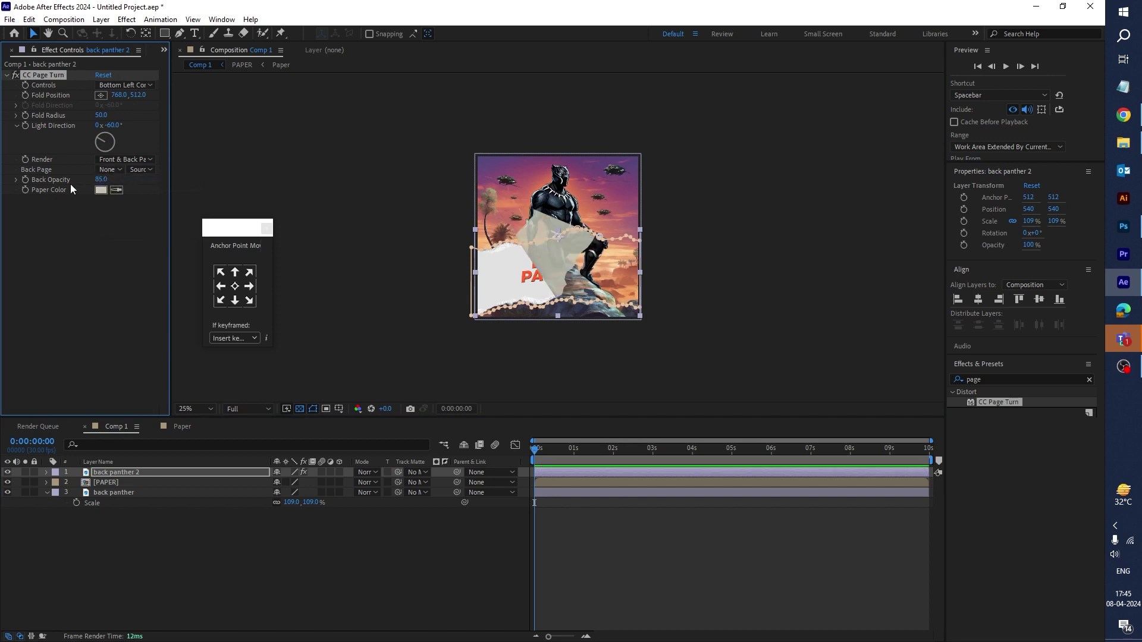
{"action": "left_click_drag", "start_coordinate": [99, 180], "coordinate": [137, 179]}
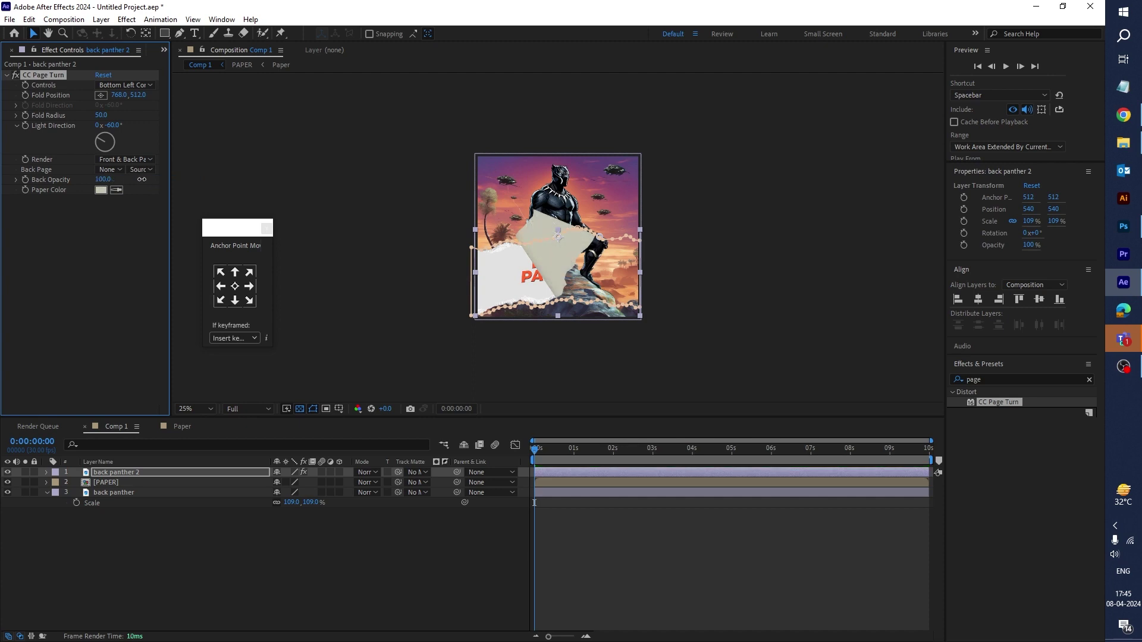
- Set the CC Page Turn Paper Color to near-white E9E9E9
{"action": "key", "text": "period"}
{"action": "key", "text": "period"}
{"action": "left_click", "coordinate": [101, 190]}
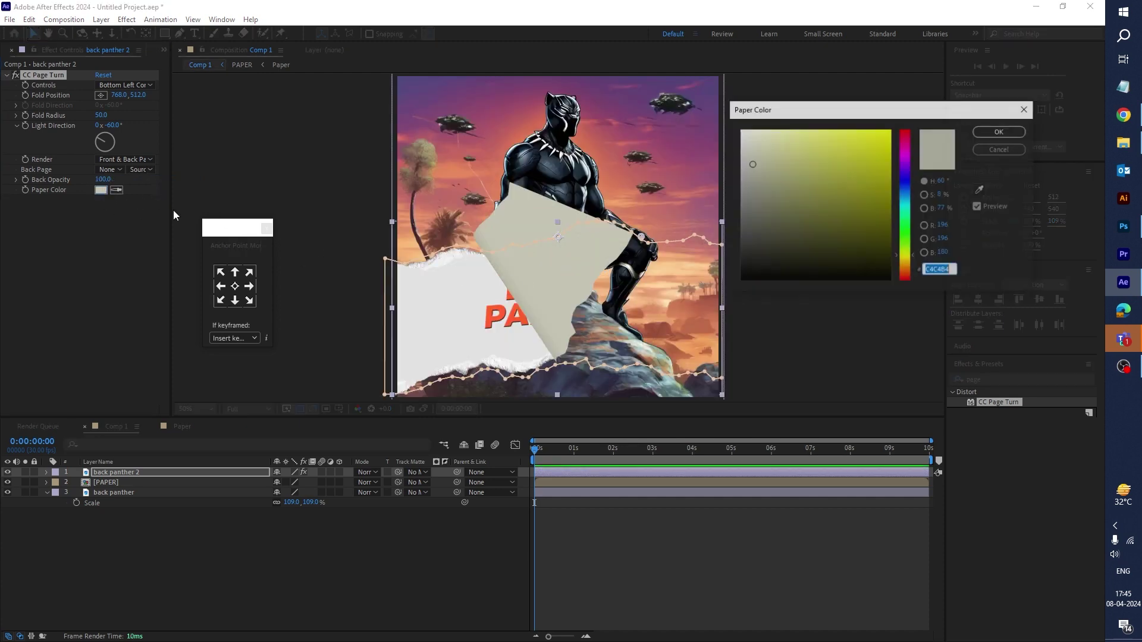
{"action": "left_click", "coordinate": [732, 147]}
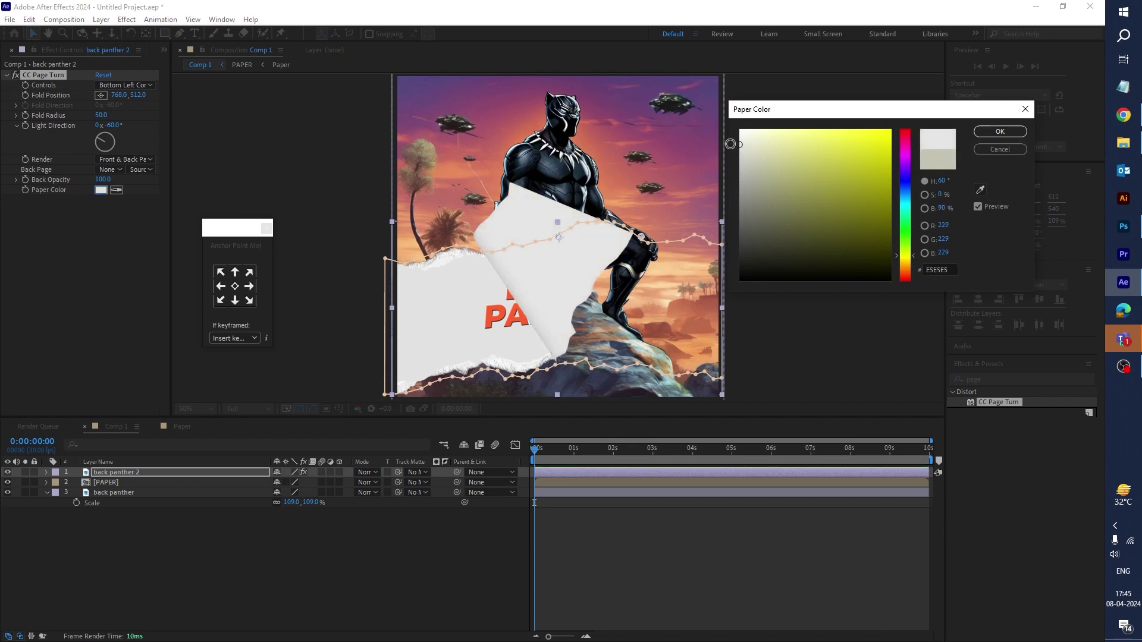
{"action": "left_click", "coordinate": [1000, 131]}
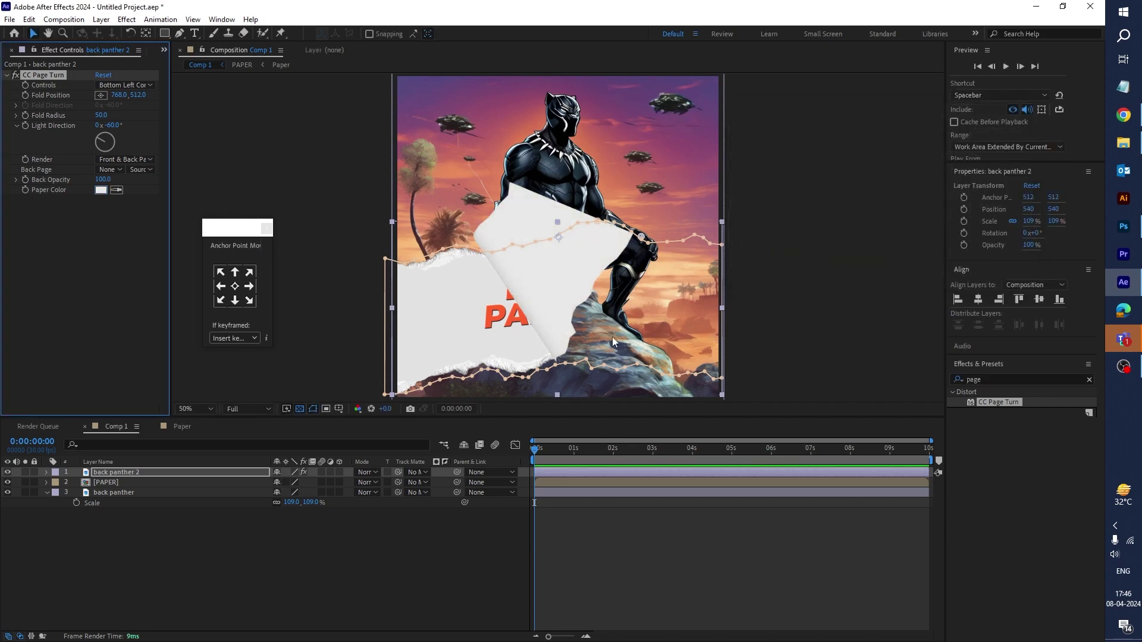
- Drag the fold off the bottom-left and keyframe Fold Position at 0 s (-199.0, 974.4)
{"action": "left_click_drag", "start_coordinate": [643, 239], "coordinate": [329, 389]}
{"action": "left_click", "coordinate": [27, 102]}
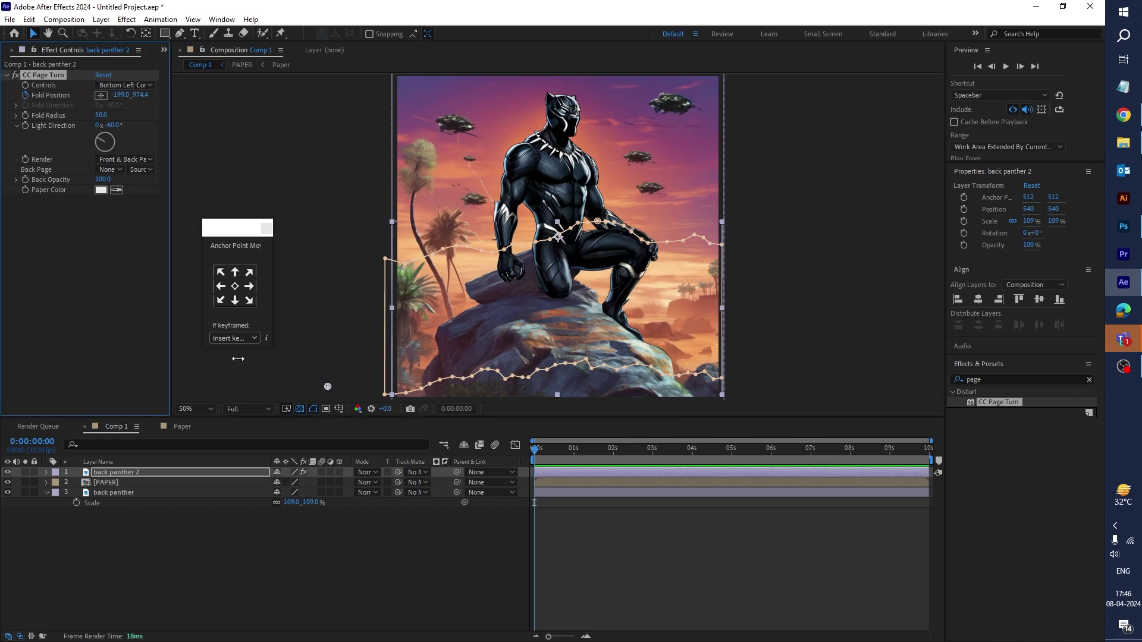
{"action": "key", "text": "u"}
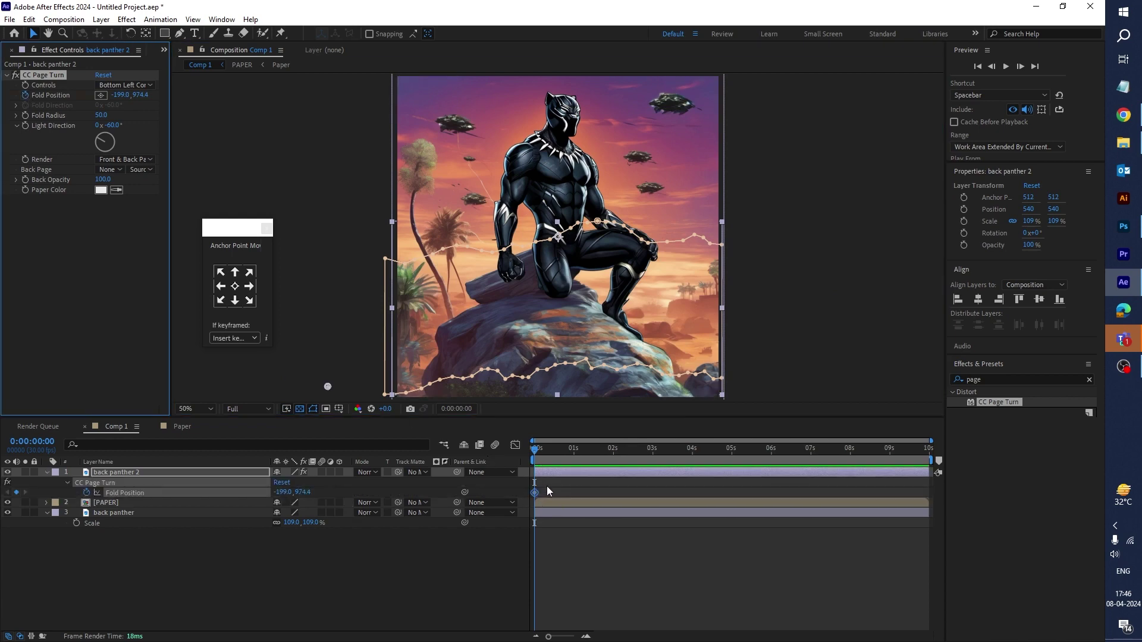
{"action": "key", "text": "comma"}
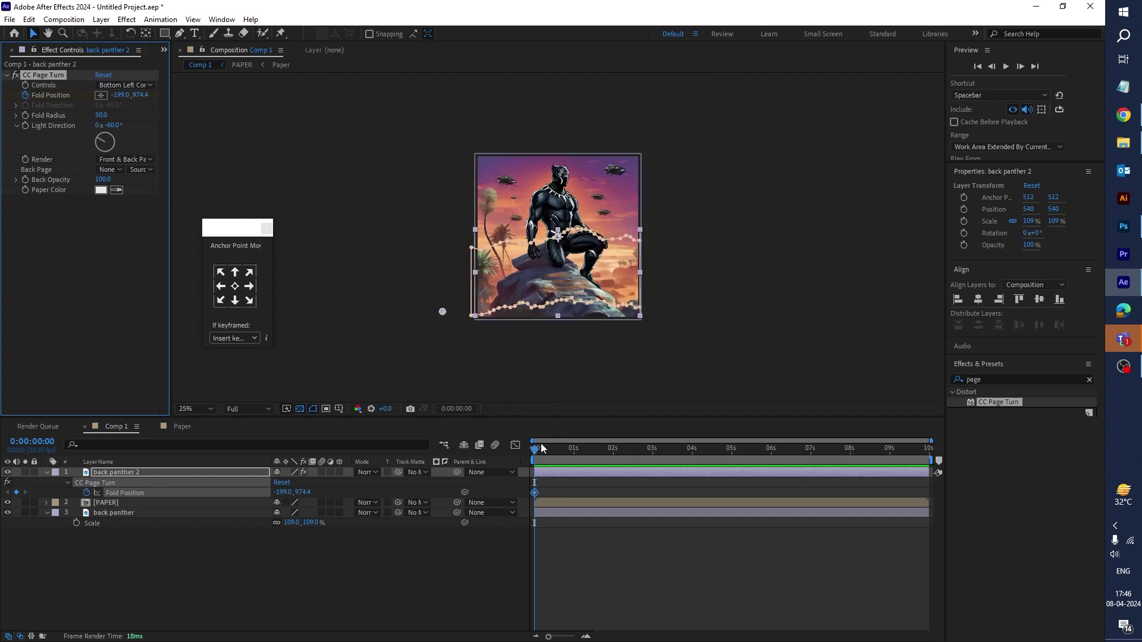
{"action": "left_click", "coordinate": [196, 409]}
{"action": "left_click", "coordinate": [197, 530]}
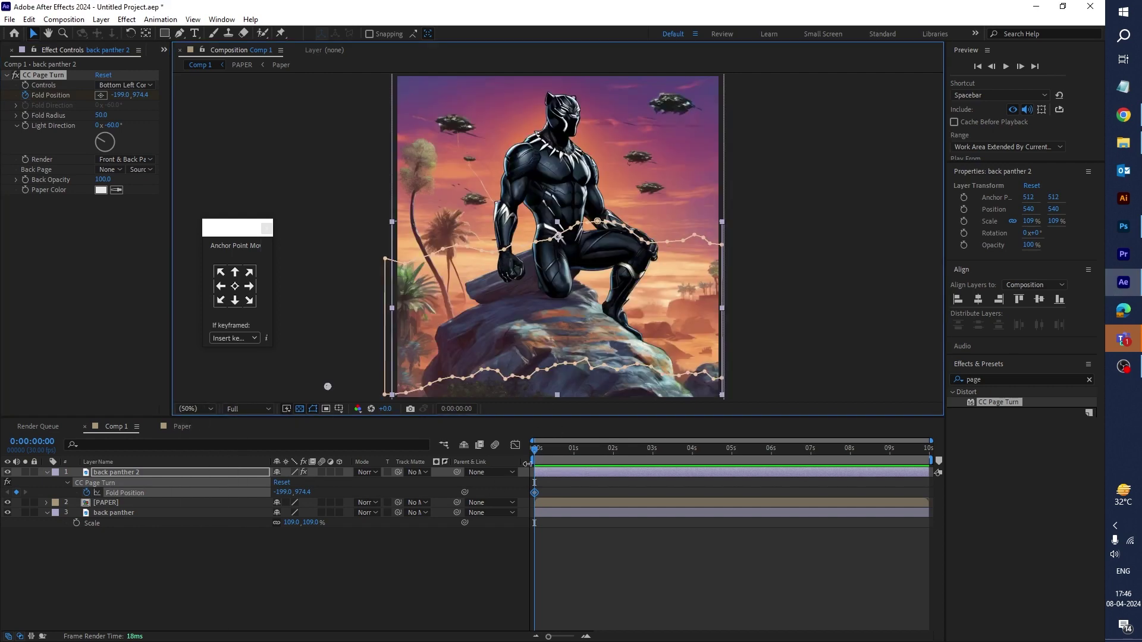
- At 0:00:01:05, keyframe Fold Position and push the fold far right to 2193.7, 708.3
{"action": "left_click_drag", "start_coordinate": [536, 455], "coordinate": [580, 456]}
{"action": "left_click", "coordinate": [17, 493]}
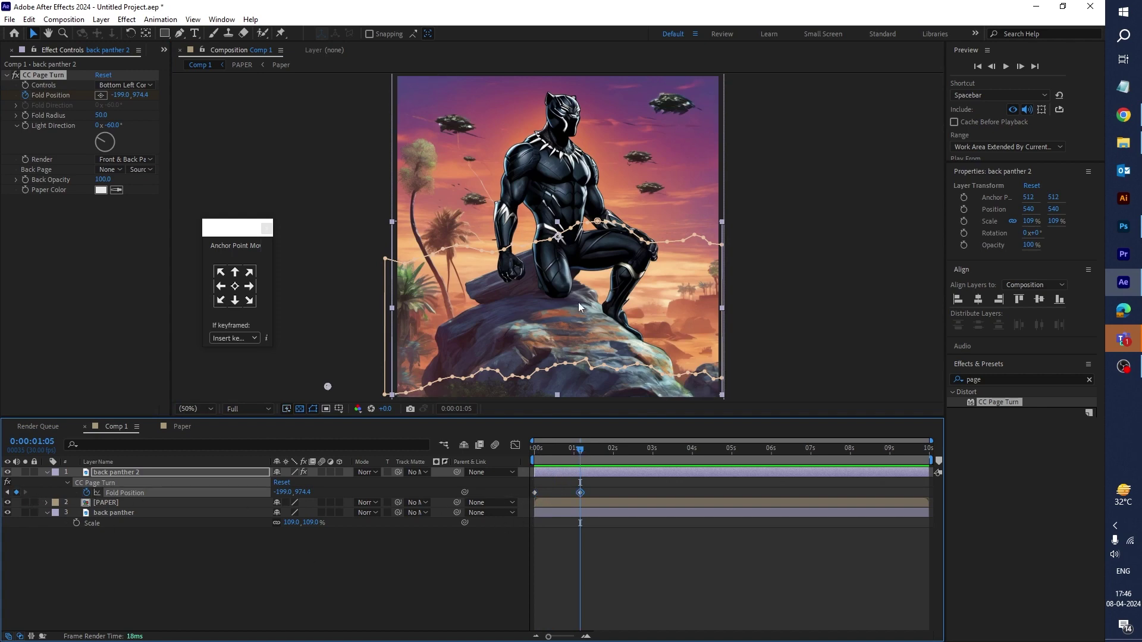
{"action": "key", "text": "comma"}
{"action": "left_click", "coordinate": [192, 411]}
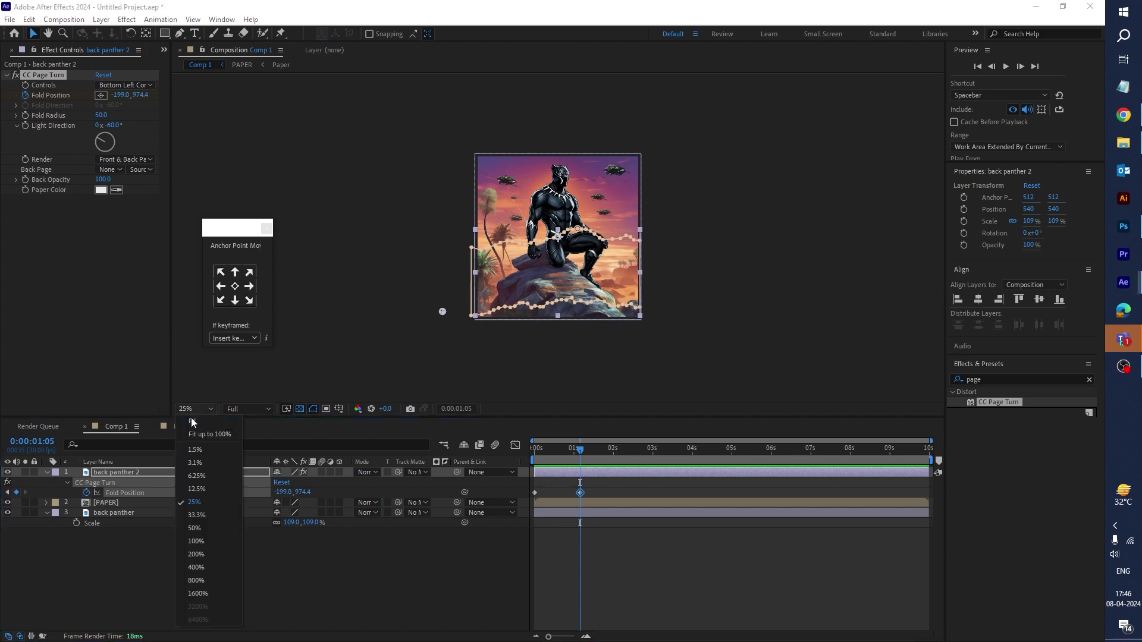
{"action": "left_click", "coordinate": [192, 421]}
{"action": "left_click_drag", "start_coordinate": [328, 388], "coordinate": [924, 288]}
{"action": "key", "text": "comma"}
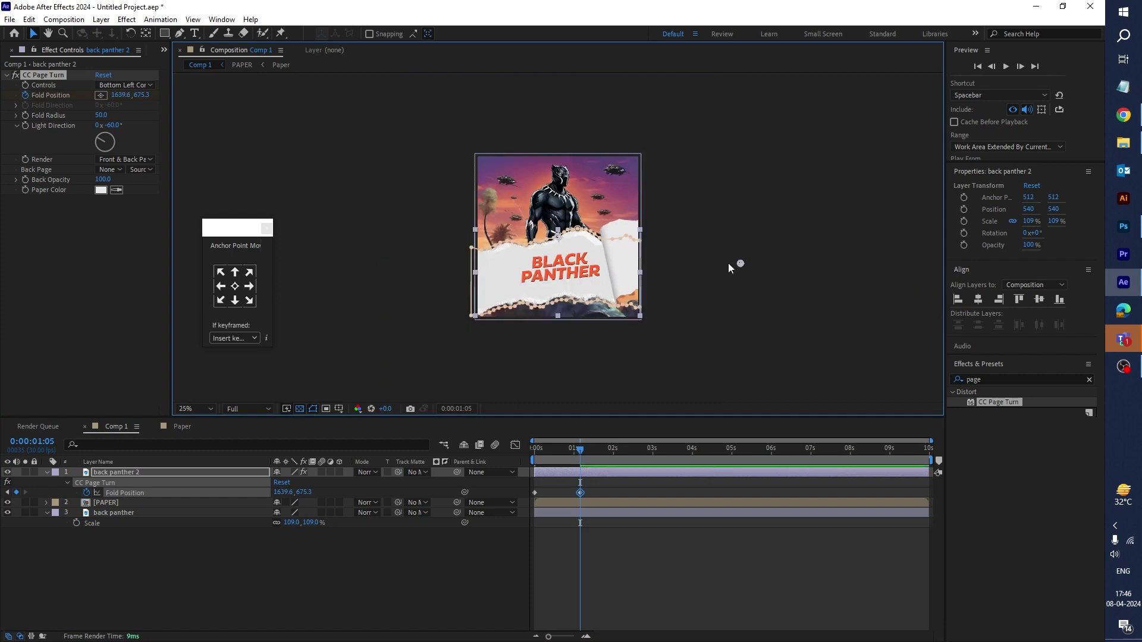
{"action": "left_click_drag", "start_coordinate": [740, 264], "coordinate": [808, 266]}
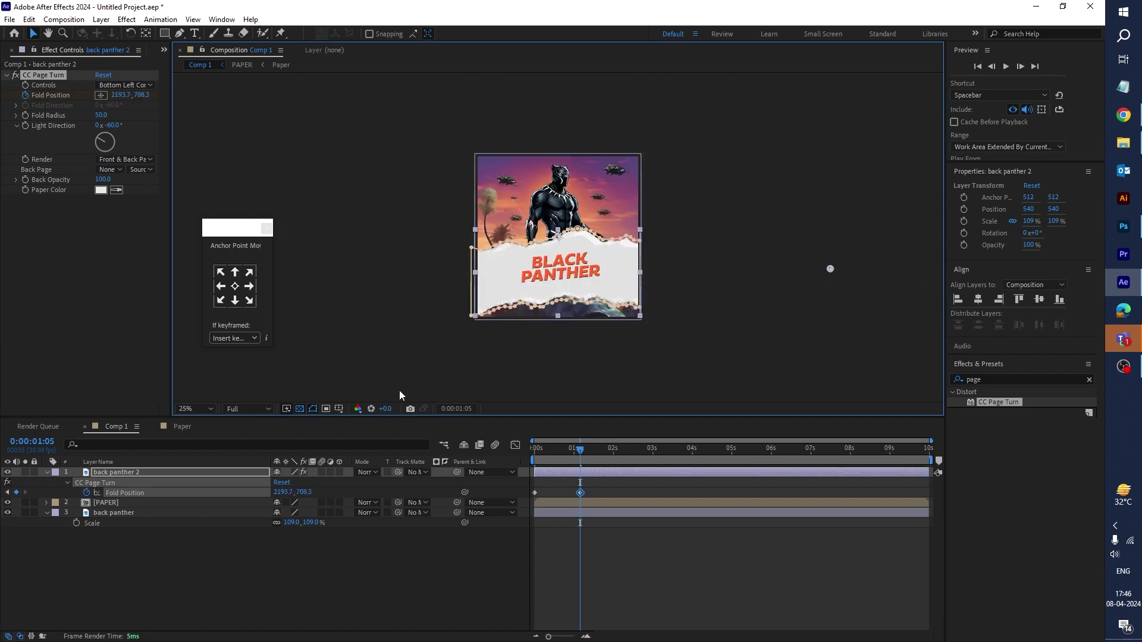
{"action": "left_click", "coordinate": [196, 408]}
{"action": "left_click", "coordinate": [196, 530]}
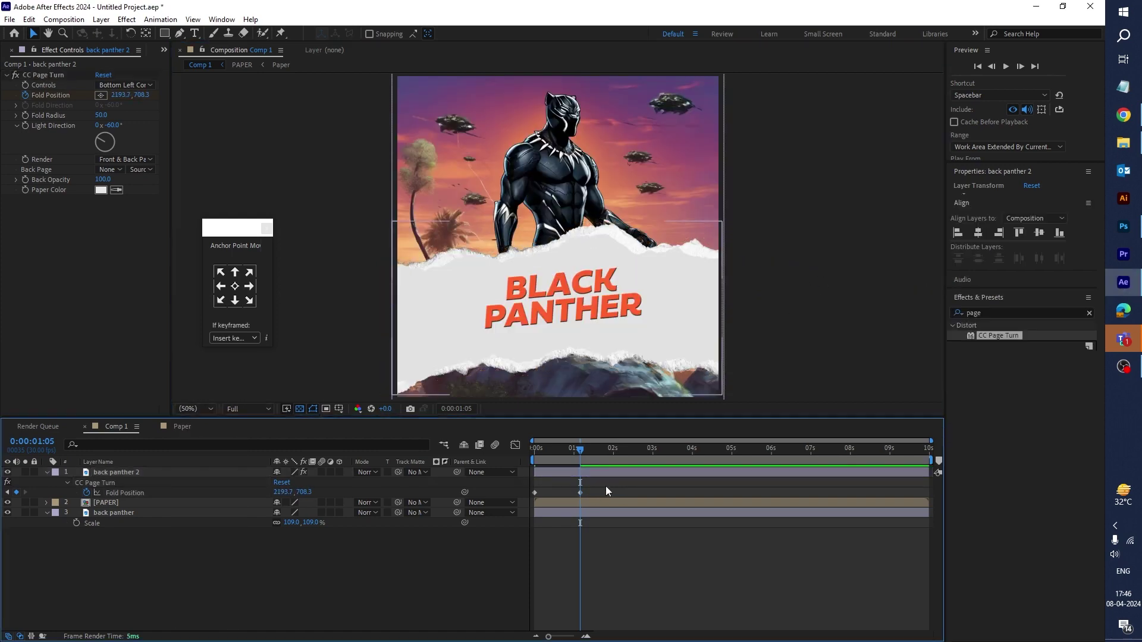
{"action": "left_click_drag", "start_coordinate": [519, 494], "coordinate": [601, 494]}
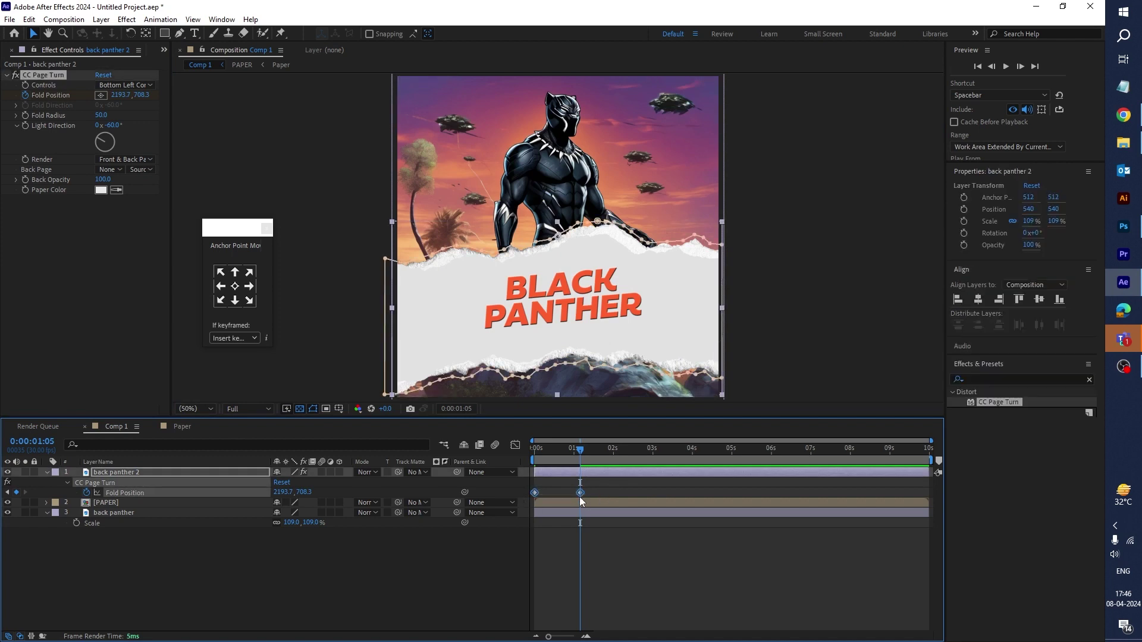
- Apply Easy Ease to both Fold Position keyframes
{"action": "right_click", "coordinate": [581, 492]}
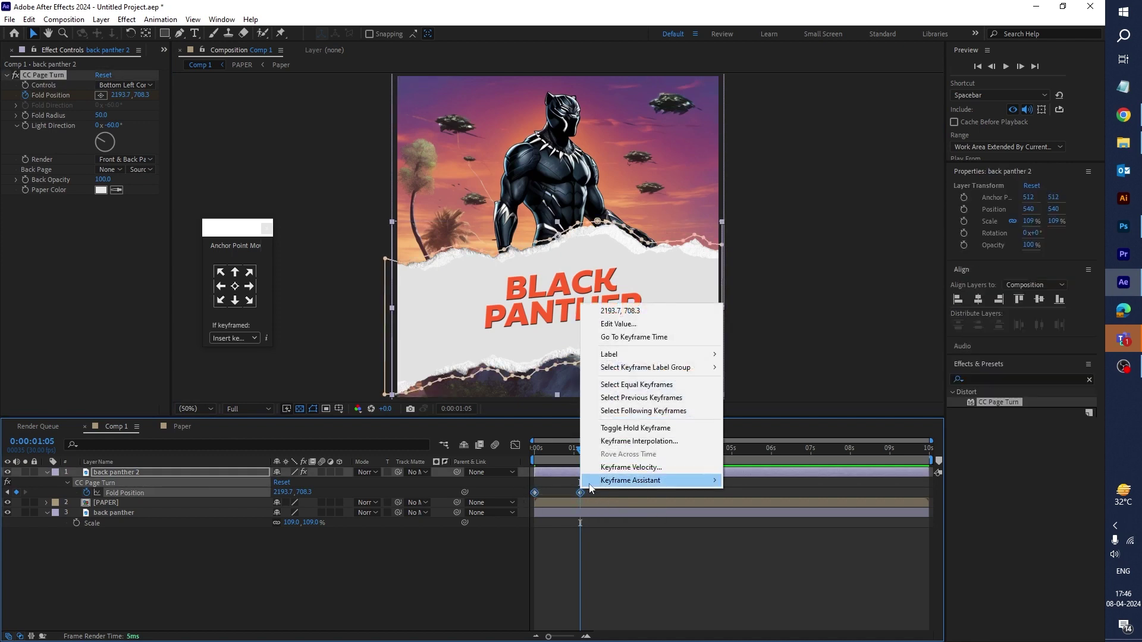
{"action": "mouse_move", "coordinate": [647, 481]}
{"action": "left_click", "coordinate": [787, 521]}
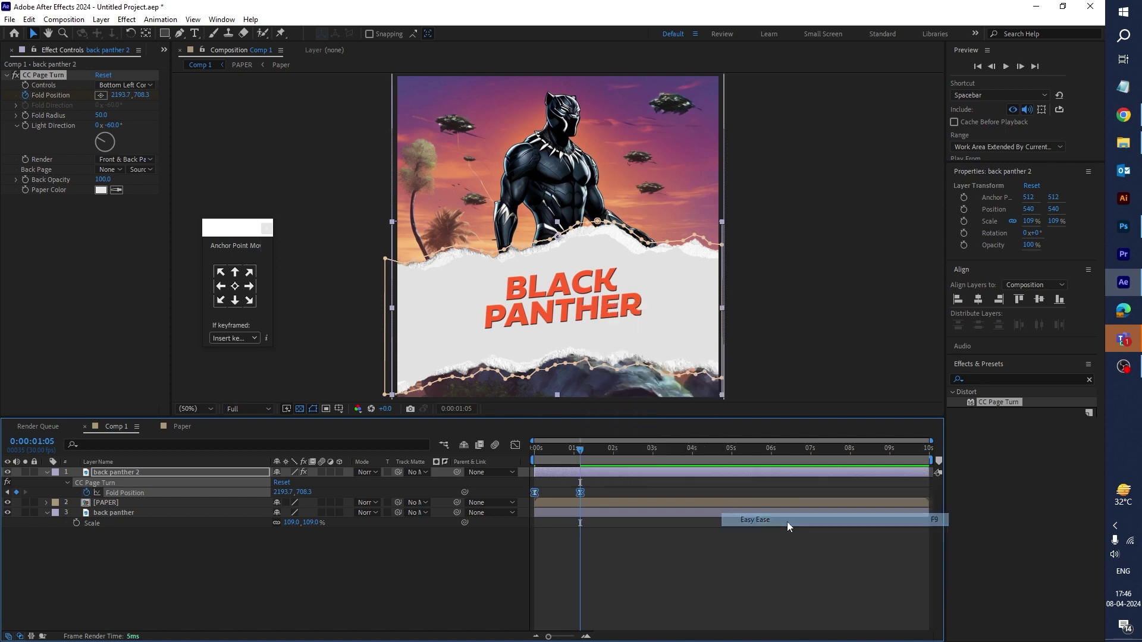
- In the Graph Editor, drag the ease influence handles inward for a sharper mid-fold speed peak
{"action": "left_click", "coordinate": [515, 445]}
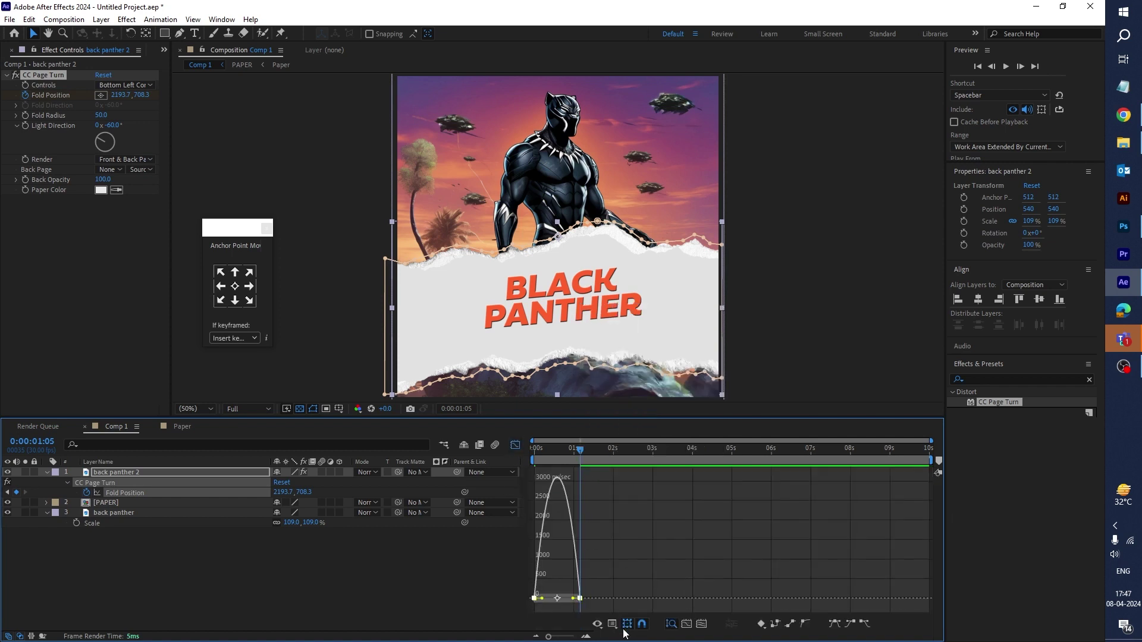
{"action": "left_click", "coordinate": [586, 637]}
{"action": "left_click_drag", "start_coordinate": [632, 637], "coordinate": [602, 638]}
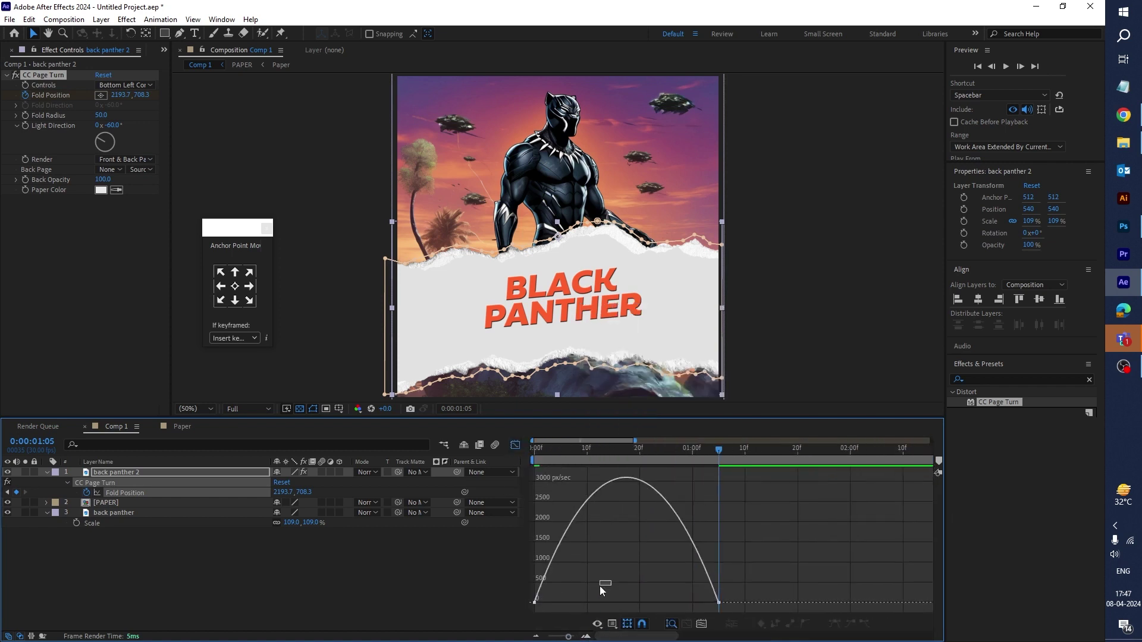
{"action": "left_click_drag", "start_coordinate": [569, 602], "coordinate": [620, 604]}
{"action": "left_click", "coordinate": [713, 608]}
{"action": "left_click_drag", "start_coordinate": [713, 608], "coordinate": [664, 604]}
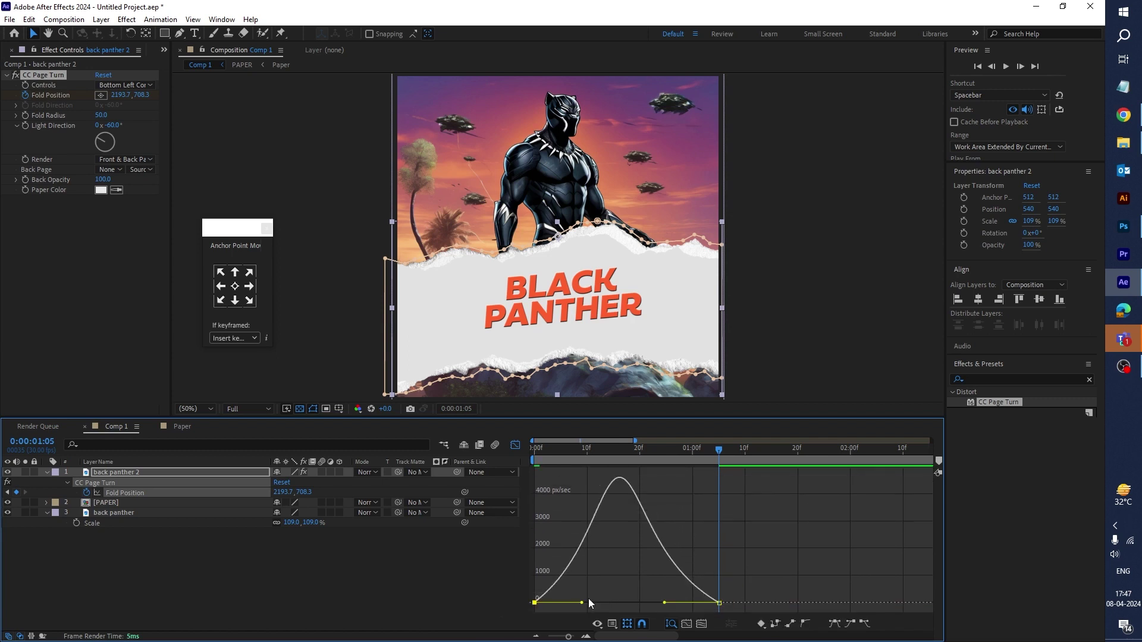
{"action": "left_click_drag", "start_coordinate": [583, 603], "coordinate": [590, 602]}
{"action": "left_click", "coordinate": [515, 448]}
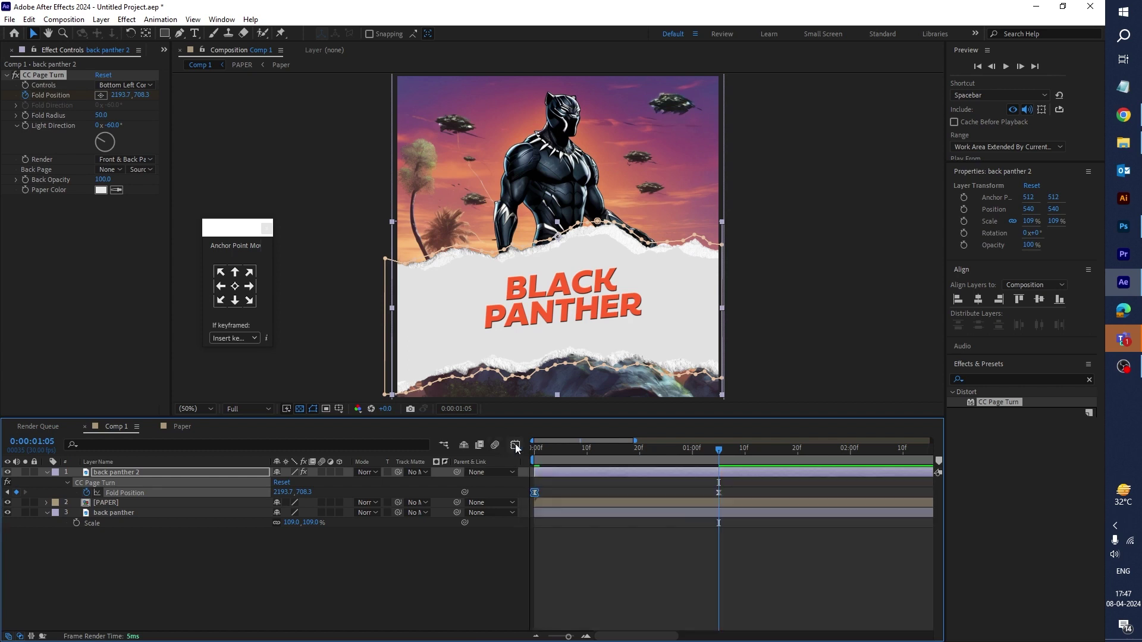
- Shift both Fold Position keyframes to about 1.4 s and 2.5 s
{"action": "left_click_drag", "start_coordinate": [591, 449], "coordinate": [514, 488]}
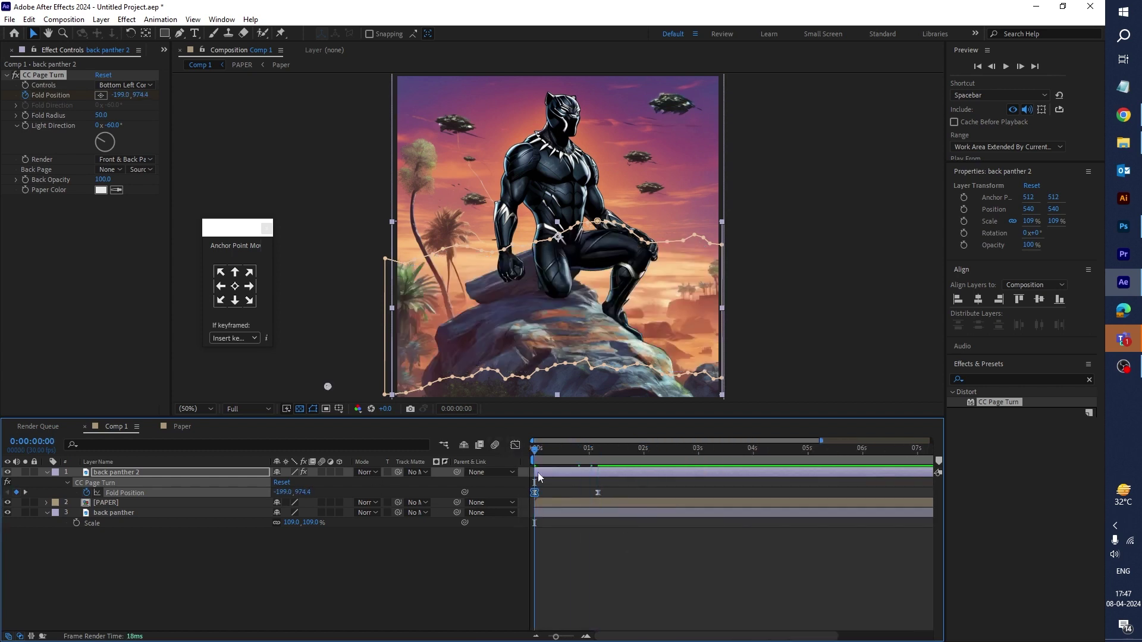
{"action": "key", "text": "minus"}
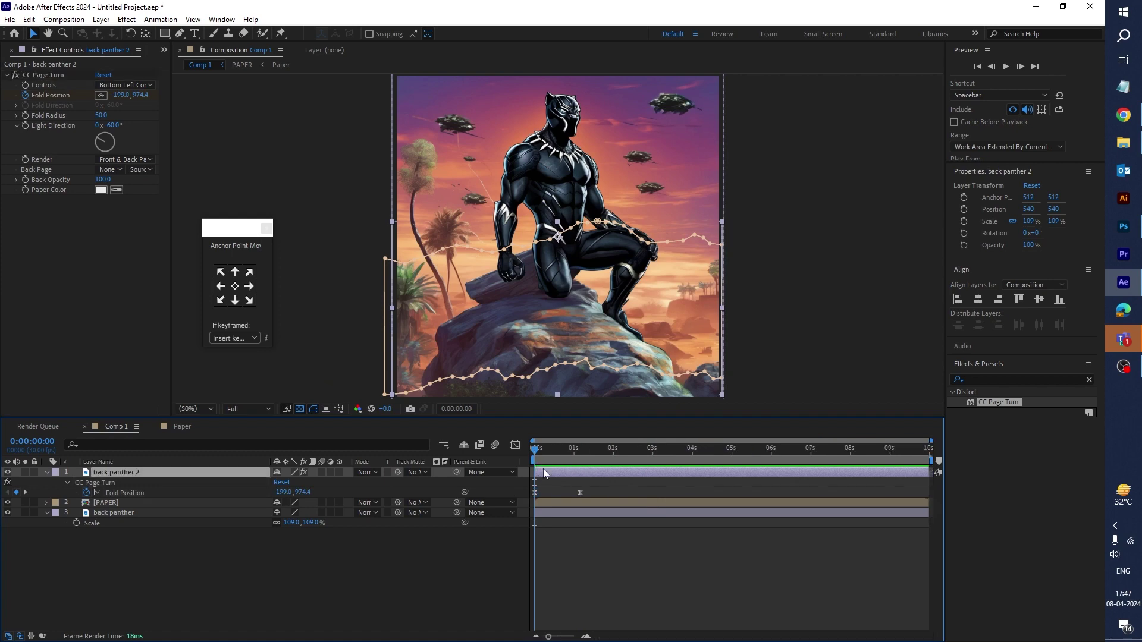
{"action": "left_click_drag", "start_coordinate": [535, 495], "coordinate": [590, 495]}
- Preview the delayed page-turn animation with all layers deselected
{"action": "key", "text": "space"}
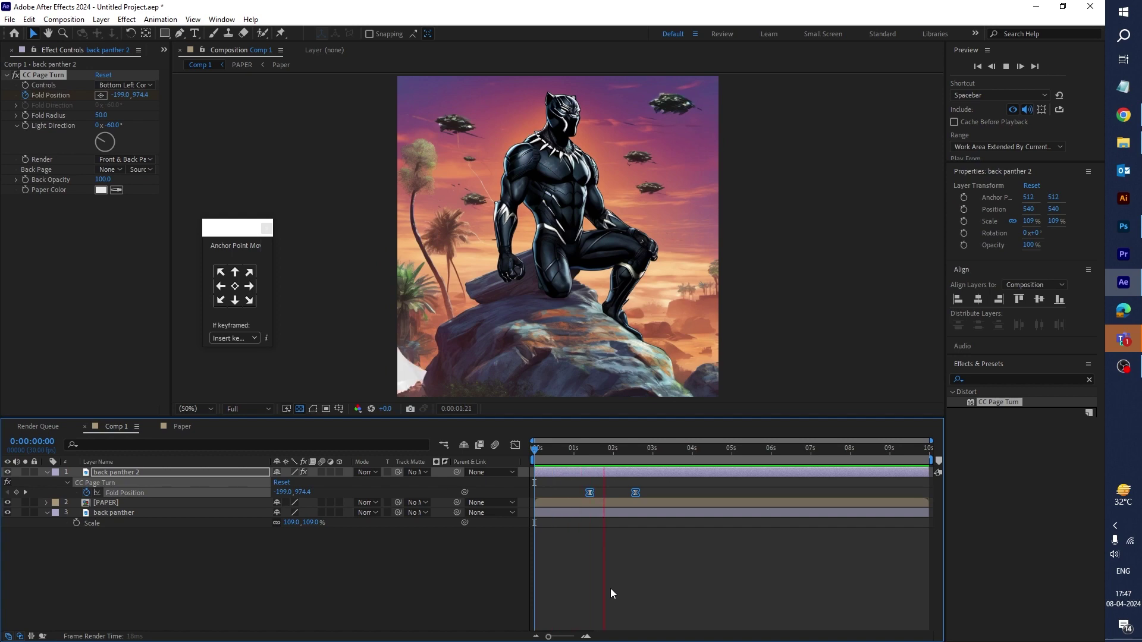
{"action": "key", "text": "space"}
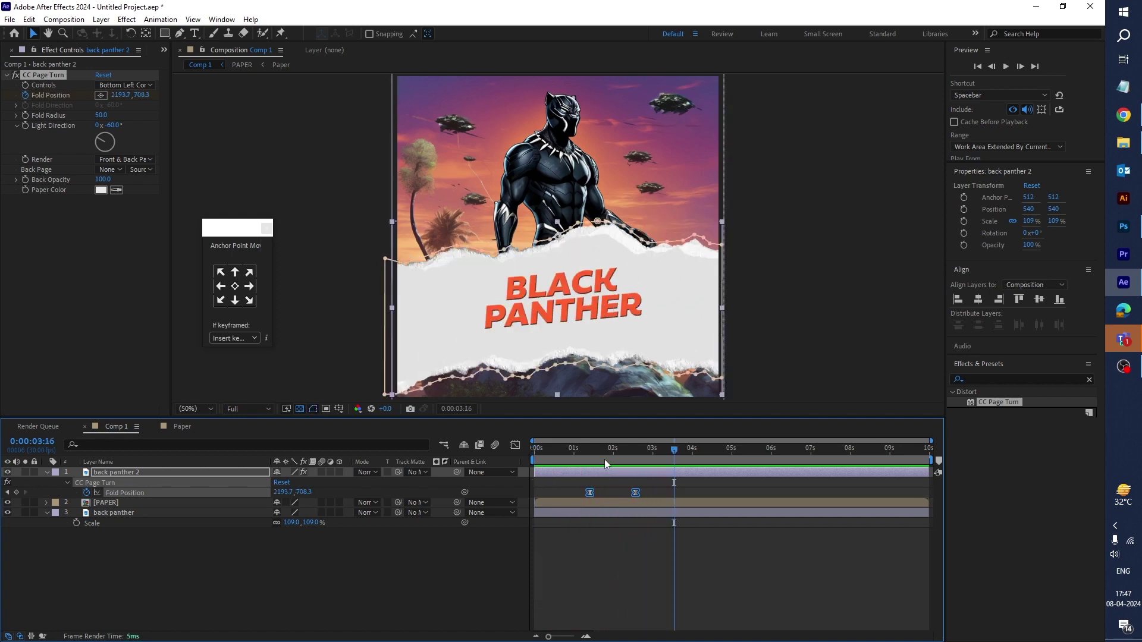
{"action": "key", "text": "space"}
{"action": "left_click", "coordinate": [625, 583]}
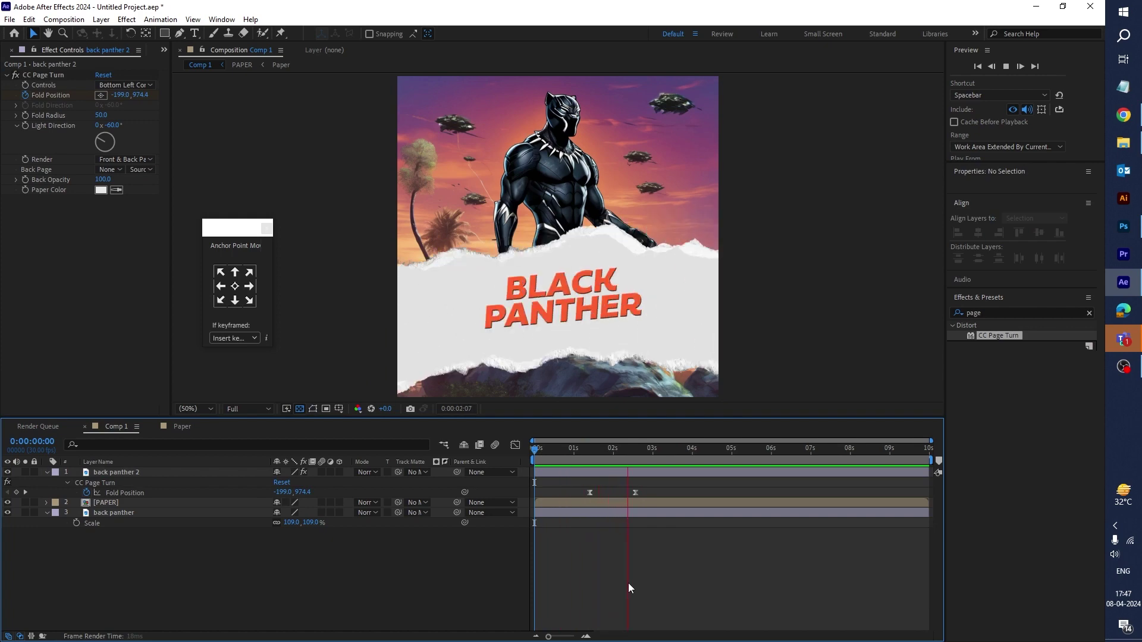
{"action": "key", "text": "space"}
{"action": "key", "text": "space"}
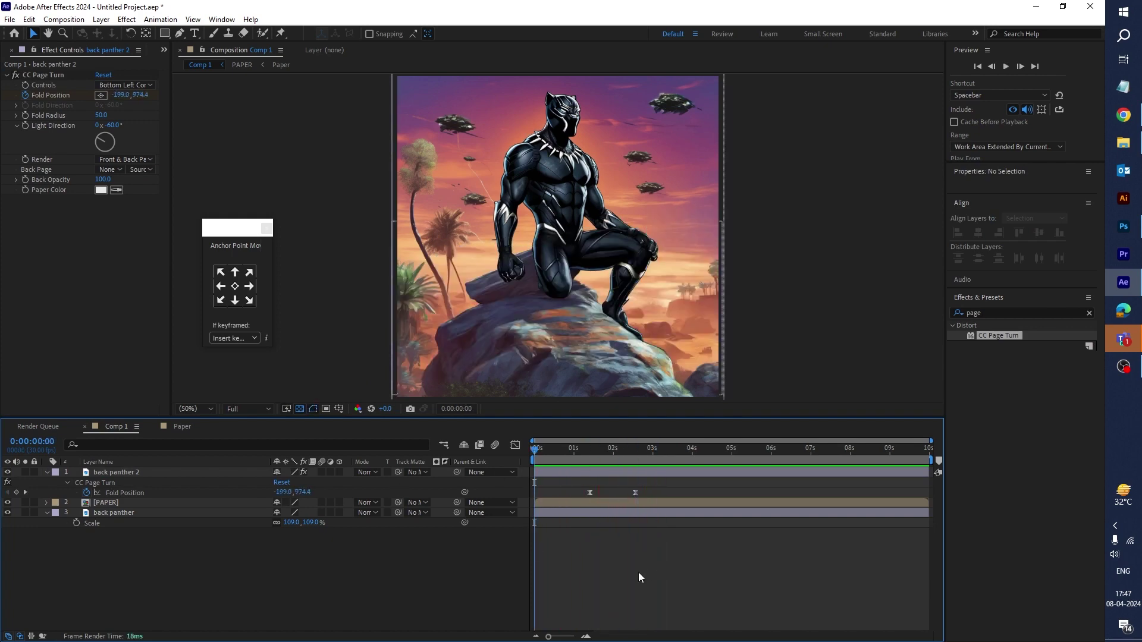